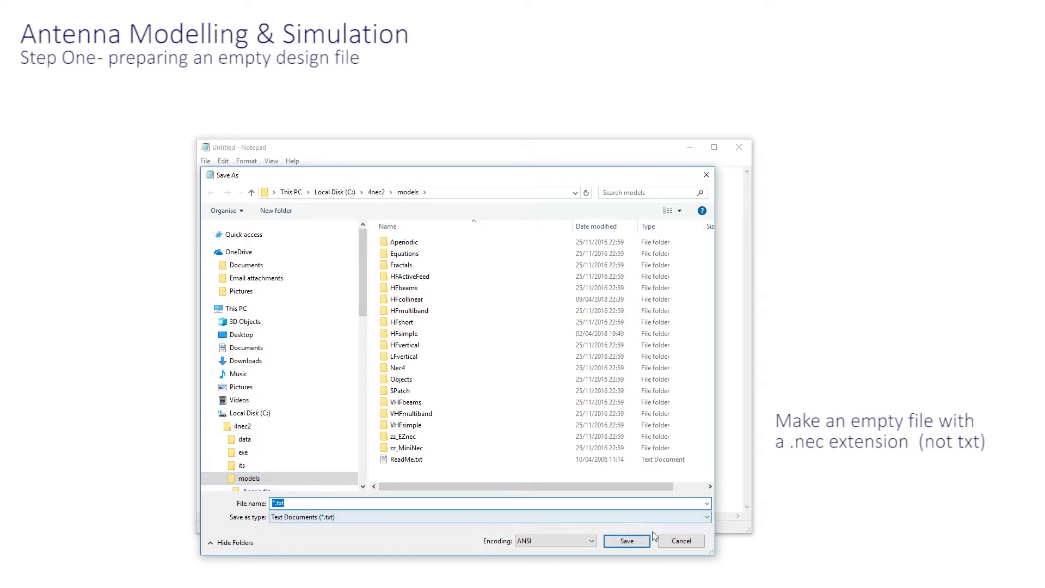
# - Save the empty Notepad document as antenna_model_demo.nec with the All Files (*.*) type
pyautogui.click(709, 518)
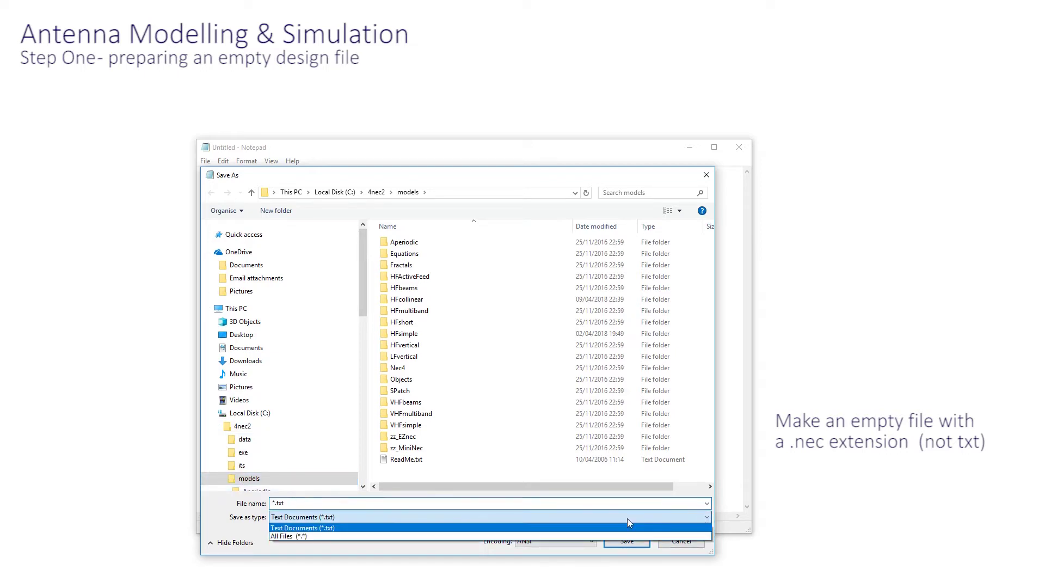
pyautogui.click(367, 537)
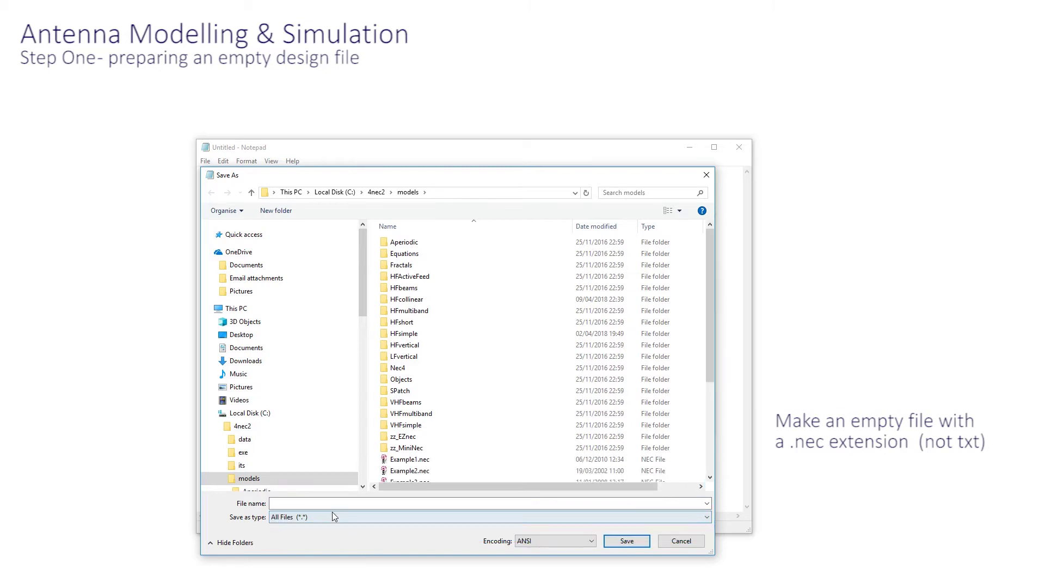
pyautogui.click(311, 503)
pyautogui.write('antenna_model_demo.nec')
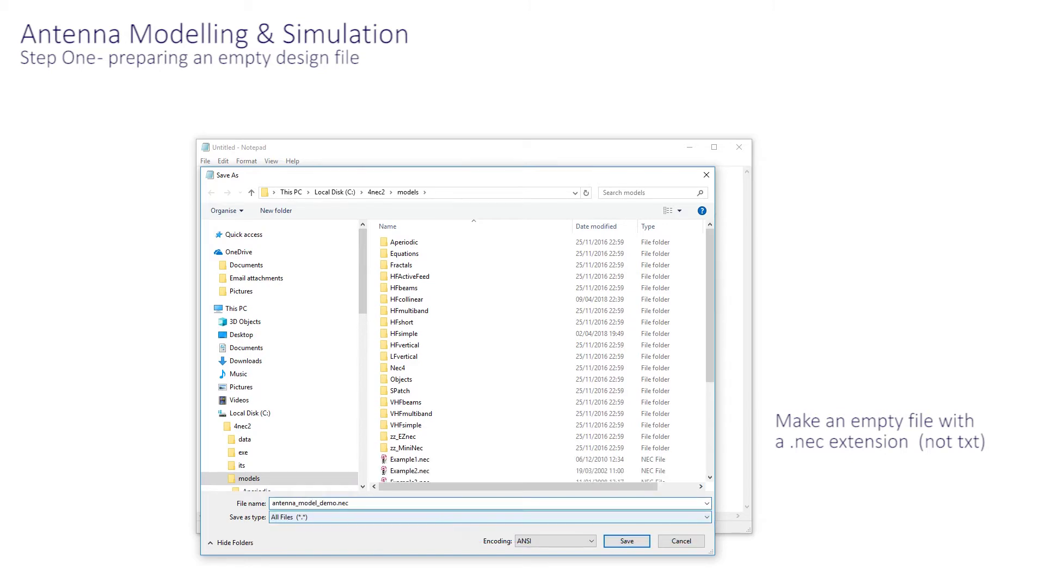
pyautogui.click(626, 541)
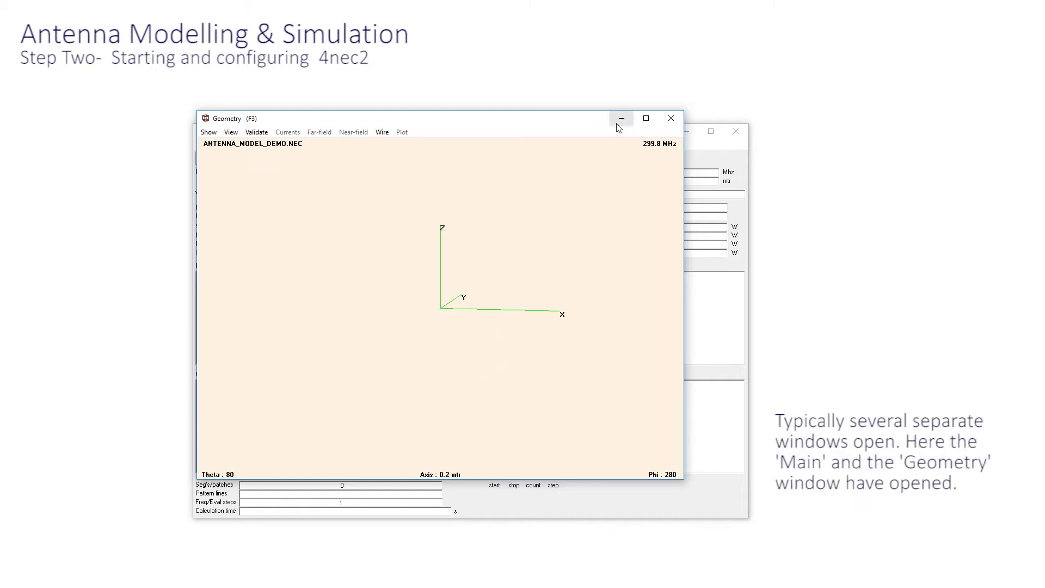
# - Switch on Settings > Auto segmentation and accept 50 segments per half-wave
pyautogui.click(714, 154)
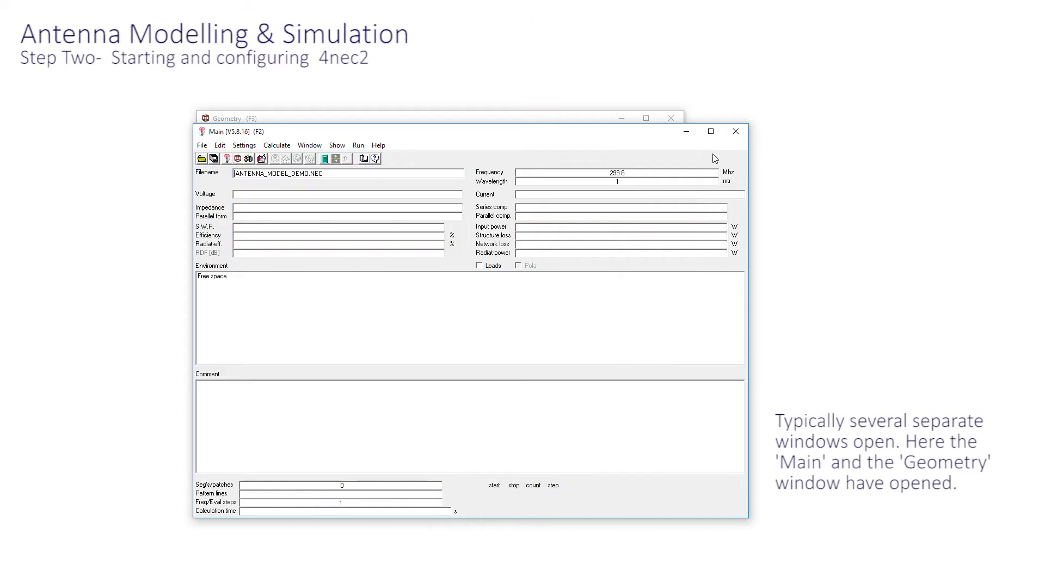
pyautogui.click(243, 146)
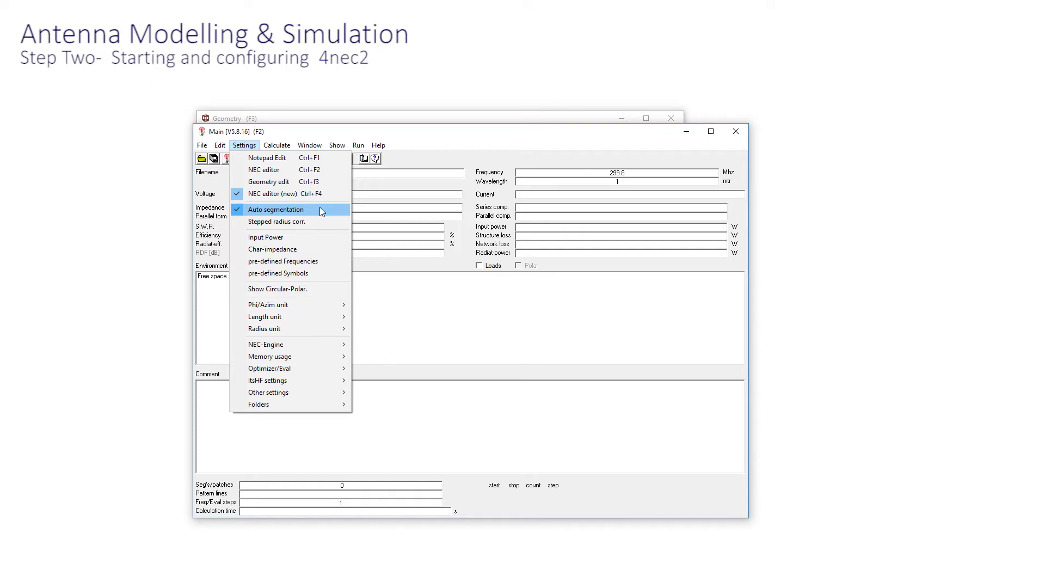
pyautogui.click(286, 210)
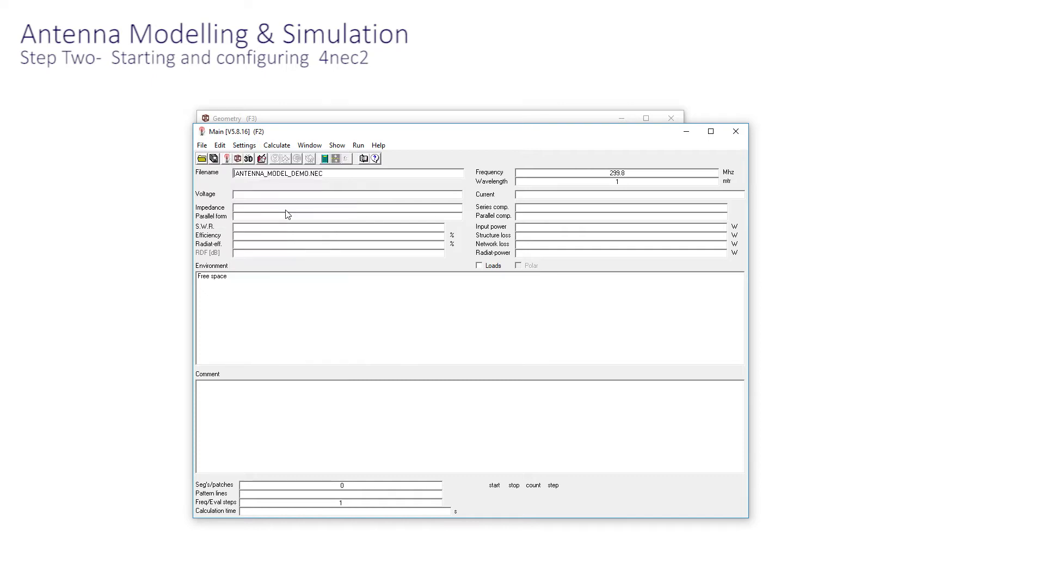
pyautogui.click(248, 147)
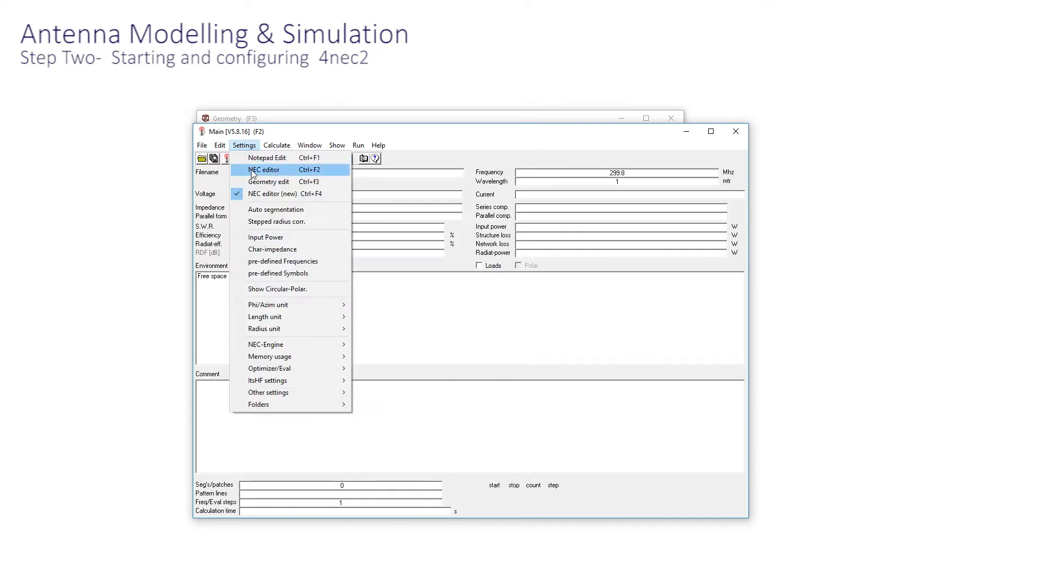
pyautogui.click(260, 212)
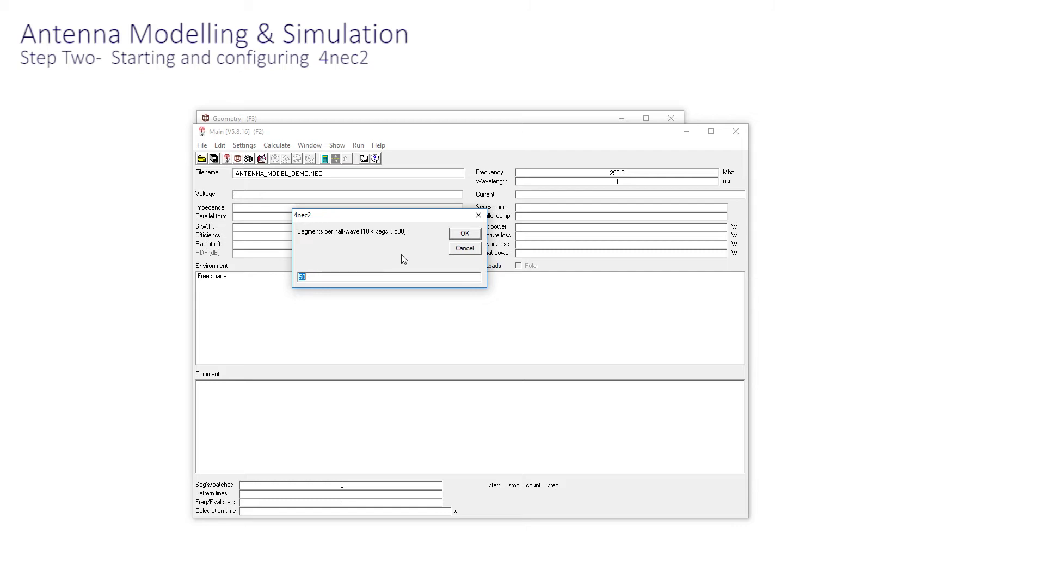
pyautogui.click(462, 234)
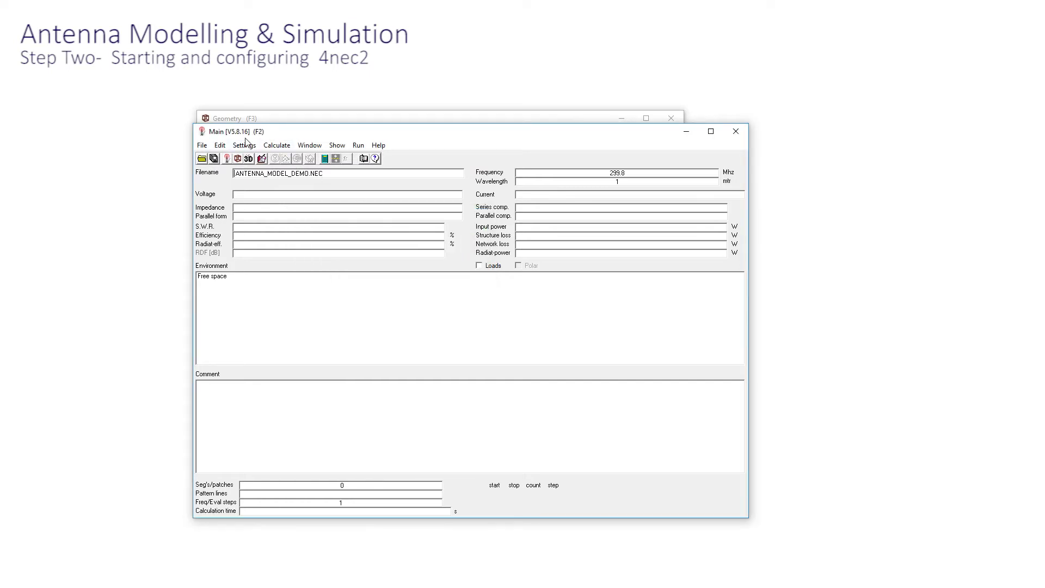
# - Open antenna_model_demo.nec from the models folder and rotate its blank Geometry view
pyautogui.click(202, 145)
pyautogui.click(215, 154)
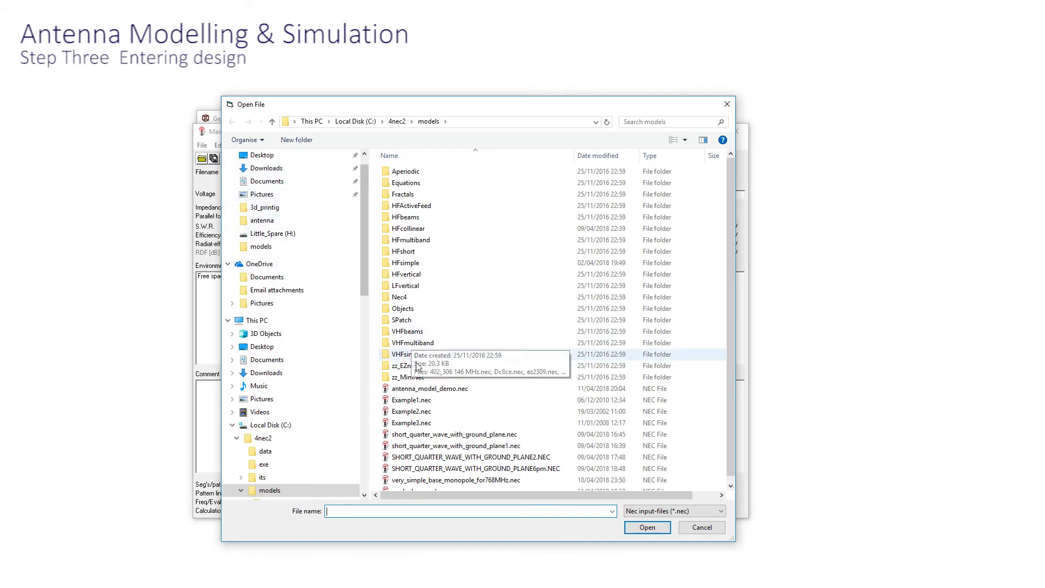
pyautogui.click(418, 391)
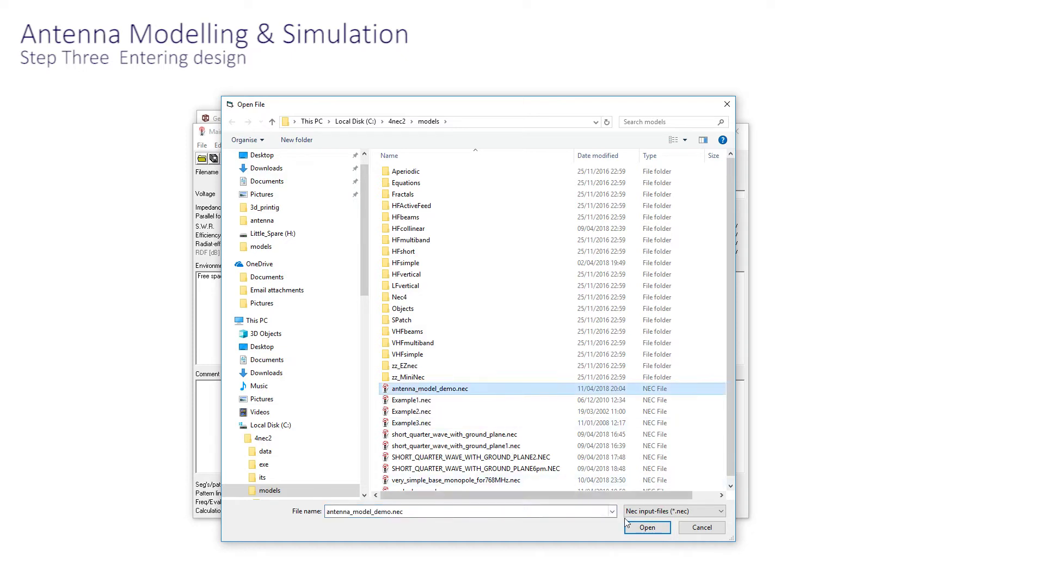
pyautogui.click(646, 528)
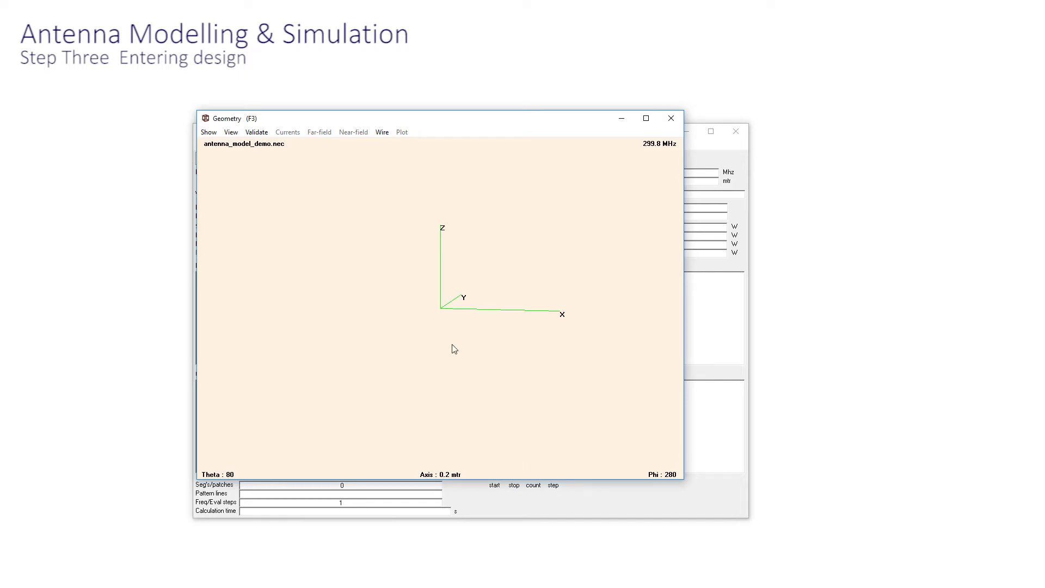
pyautogui.moveTo(453, 350); pyautogui.dragTo(703, 153)
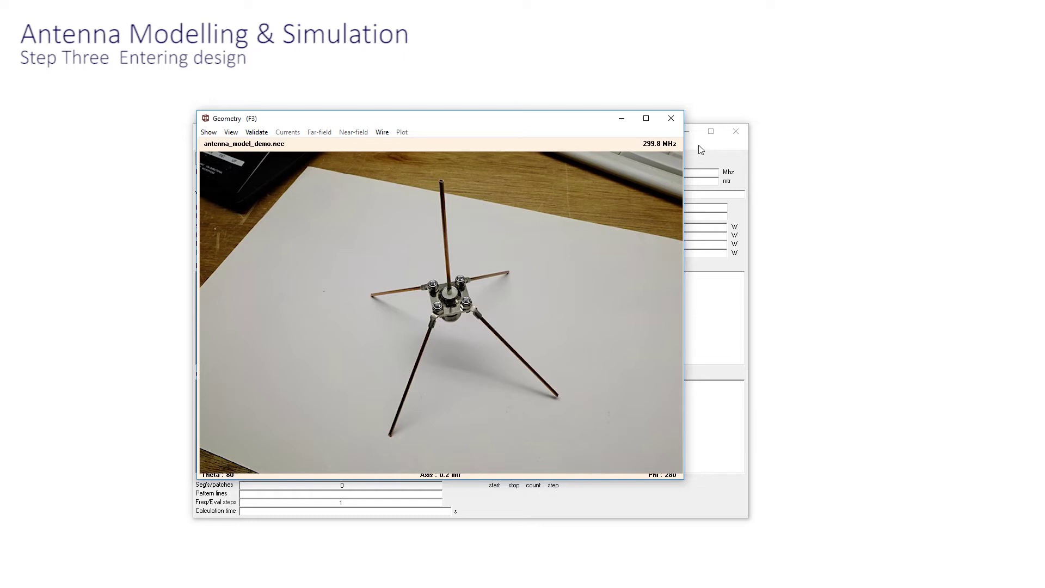
# - Open the model's input file in the editor and look through its Symbols, Geometry, Source/Load, Freq./Ground and Others tabs
pyautogui.click(700, 150)
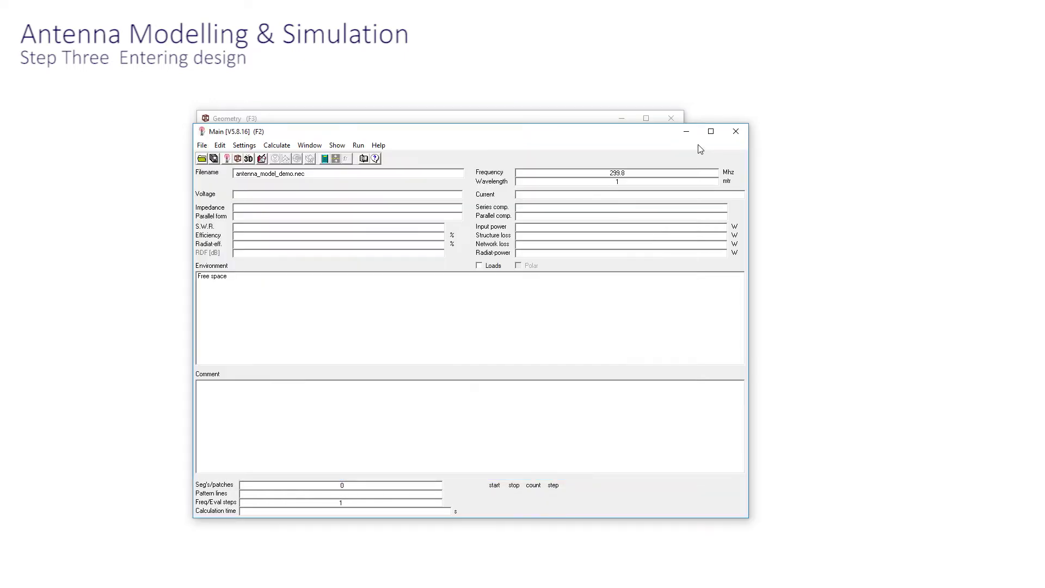
pyautogui.click(220, 145)
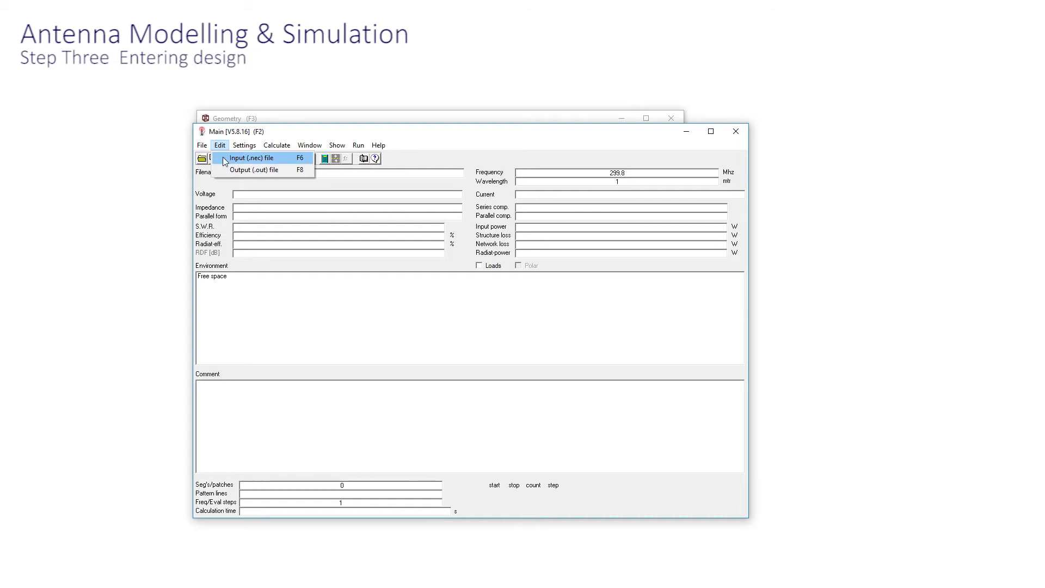
pyautogui.click(225, 160)
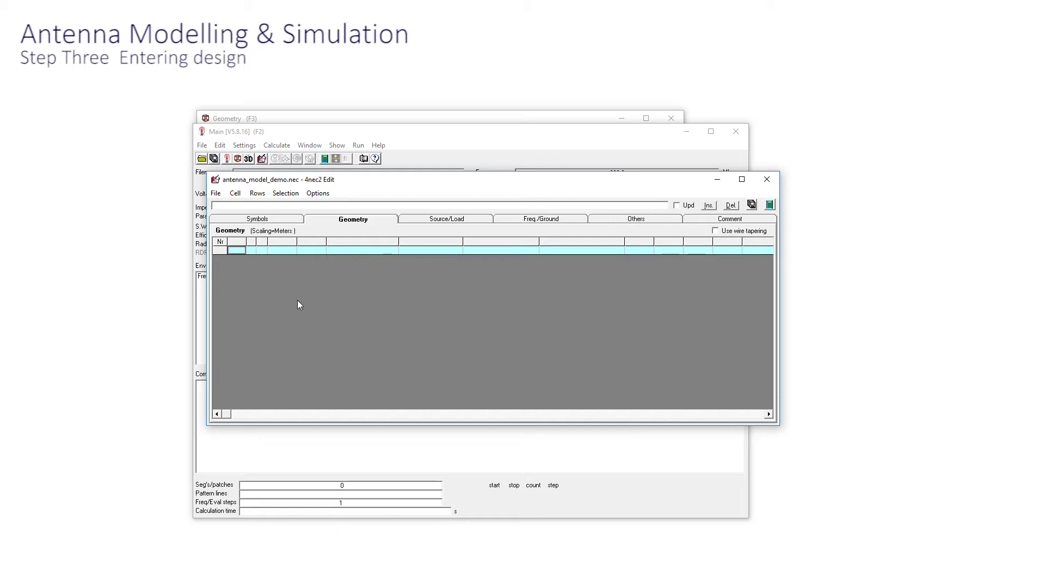
pyautogui.click(280, 219)
pyautogui.click(332, 220)
pyautogui.click(426, 221)
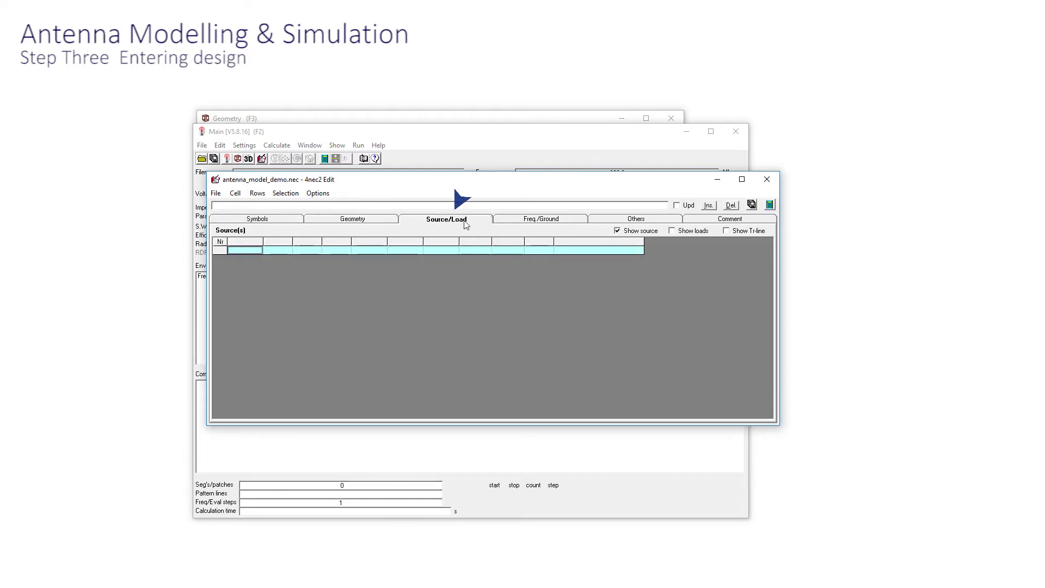
pyautogui.click(496, 221)
pyautogui.click(615, 221)
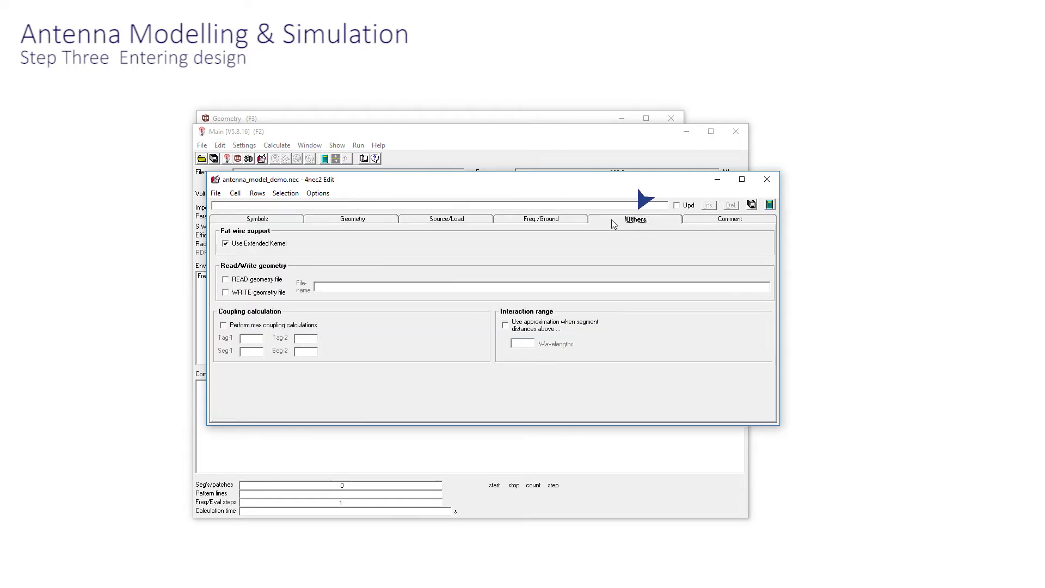
# - On the Comment tab, type 'The first demonstration of the monopole design'
pyautogui.click(709, 222)
pyautogui.click(297, 299)
pyautogui.write('The first demons')
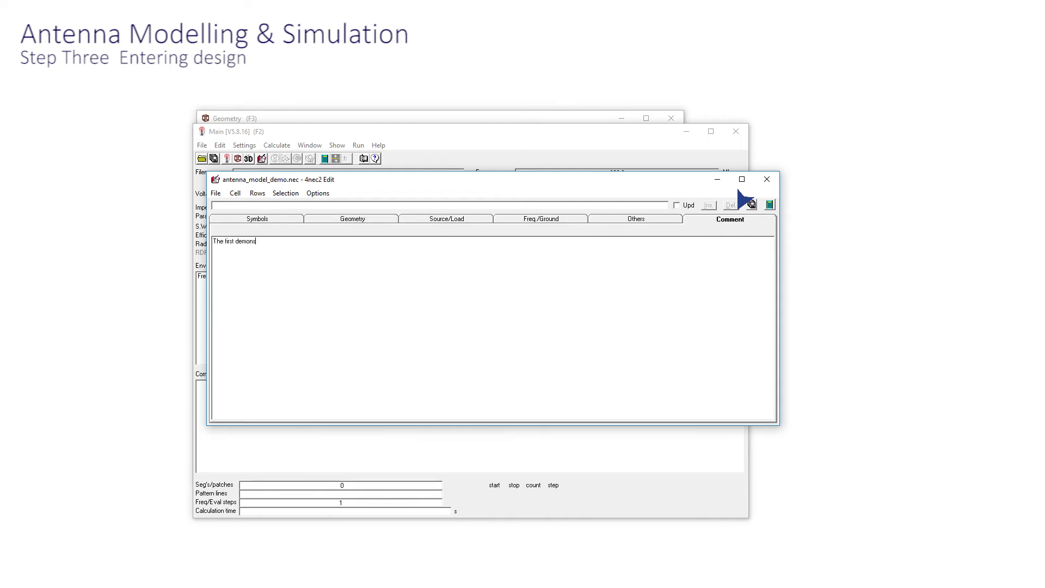
pyautogui.write('tration of the monopole design.')
# - Set the frequency to 868.5 MHz and keep the Free-space ground environment
pyautogui.click(538, 221)
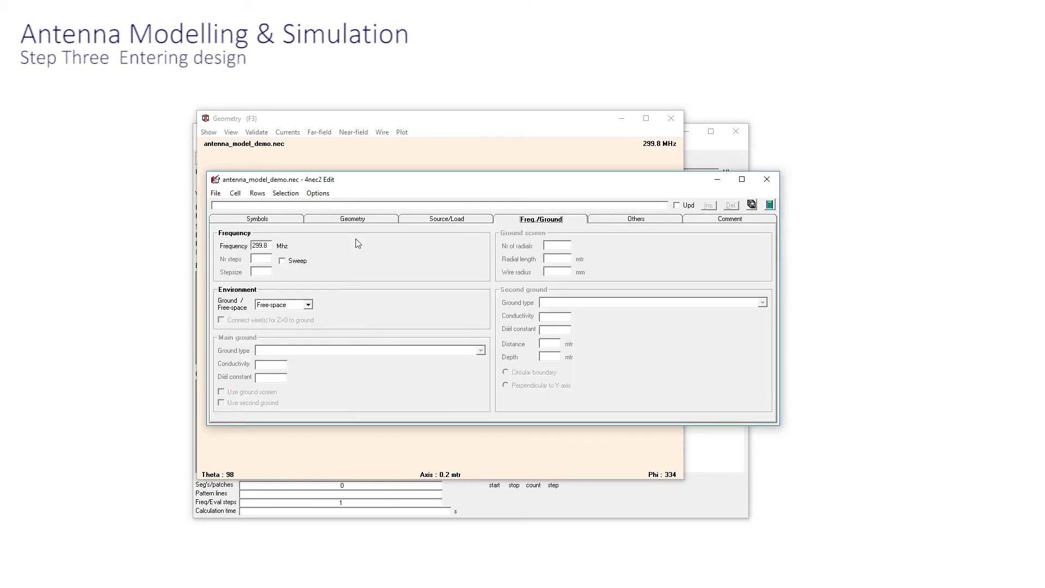
pyautogui.click(271, 247)
pyautogui.write('868.5')
pyautogui.click(308, 305)
pyautogui.click(309, 308)
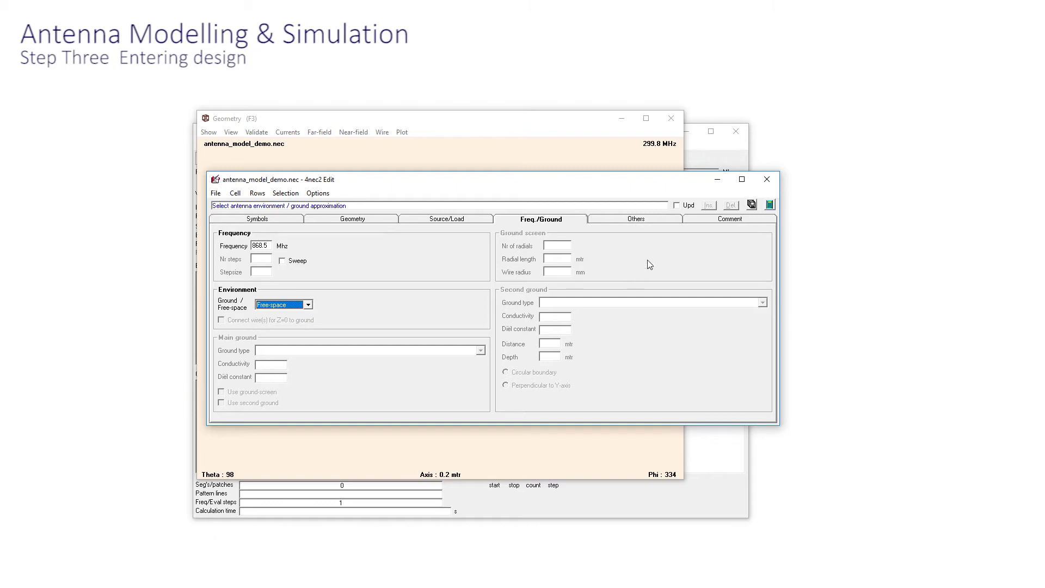
# - Save the model and return to the Main window
pyautogui.click(216, 194)
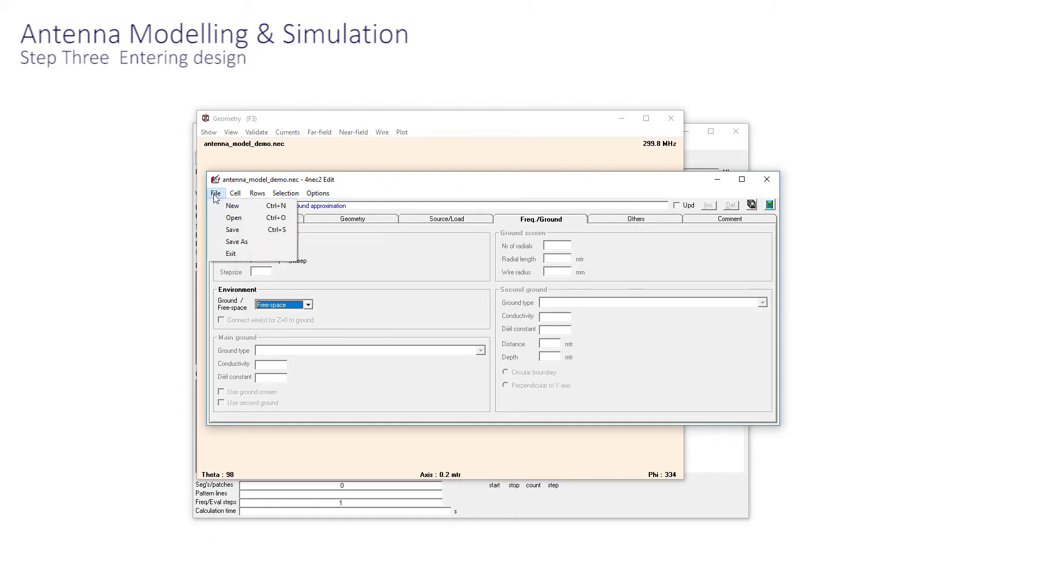
pyautogui.click(229, 230)
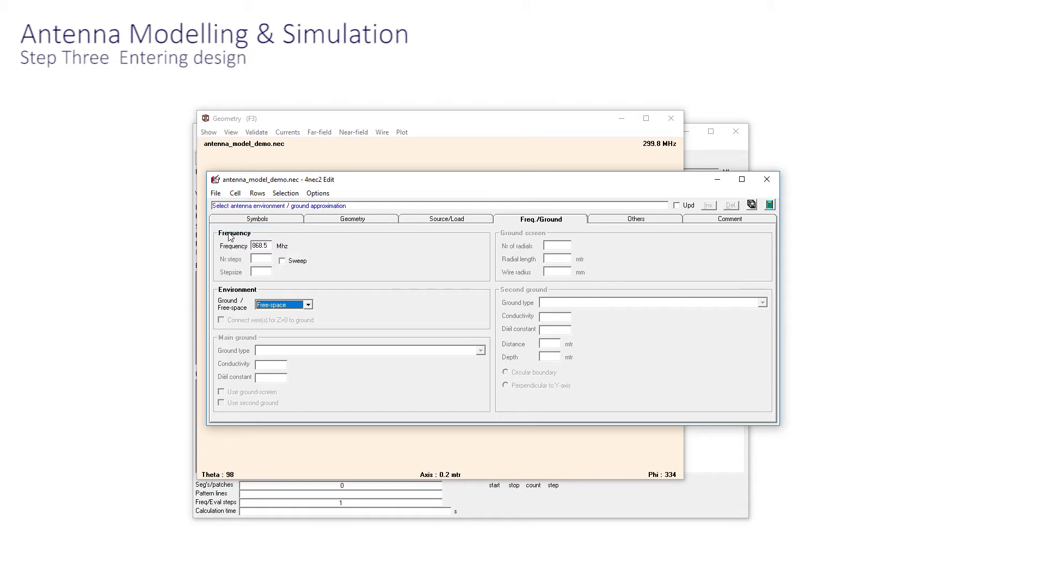
pyautogui.click(708, 154)
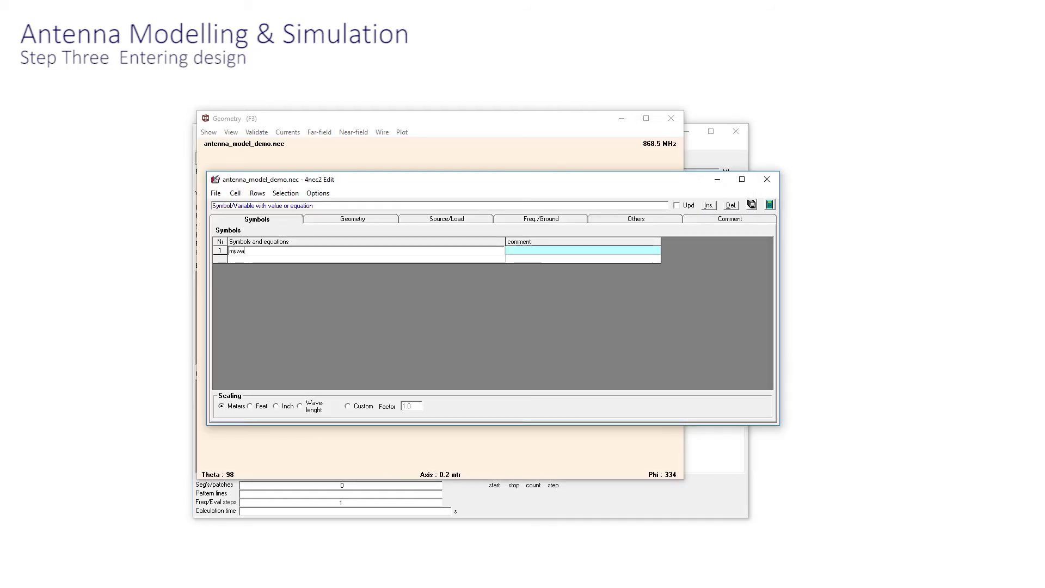
# - Define mywavelength=0.345 and monopole=mywavelength/4, each with a descriptive comment
pyautogui.write('velength=0.345')
pyautogui.click(516, 253)
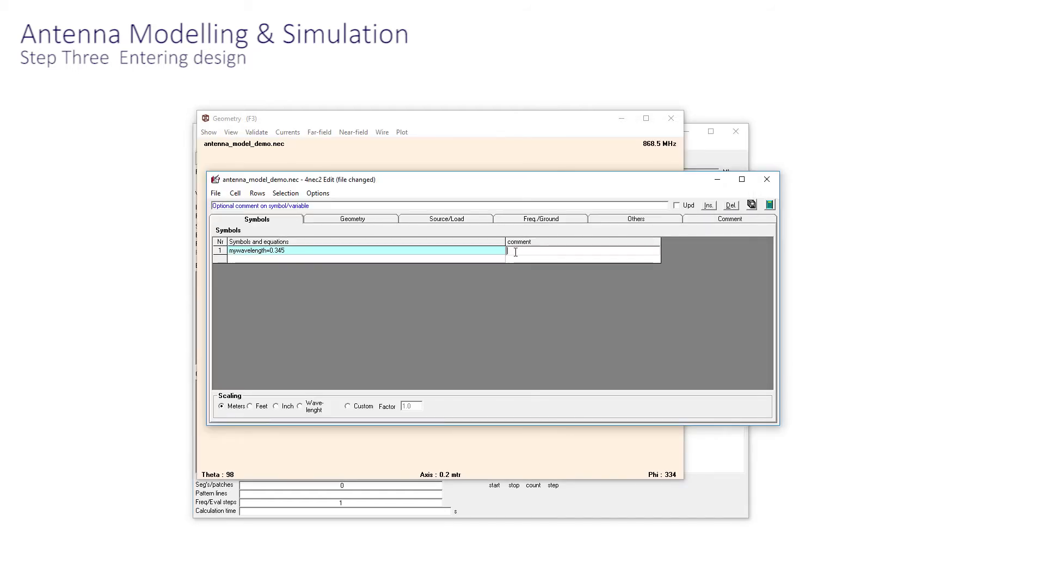
pyautogui.write('my reference to the wavel')
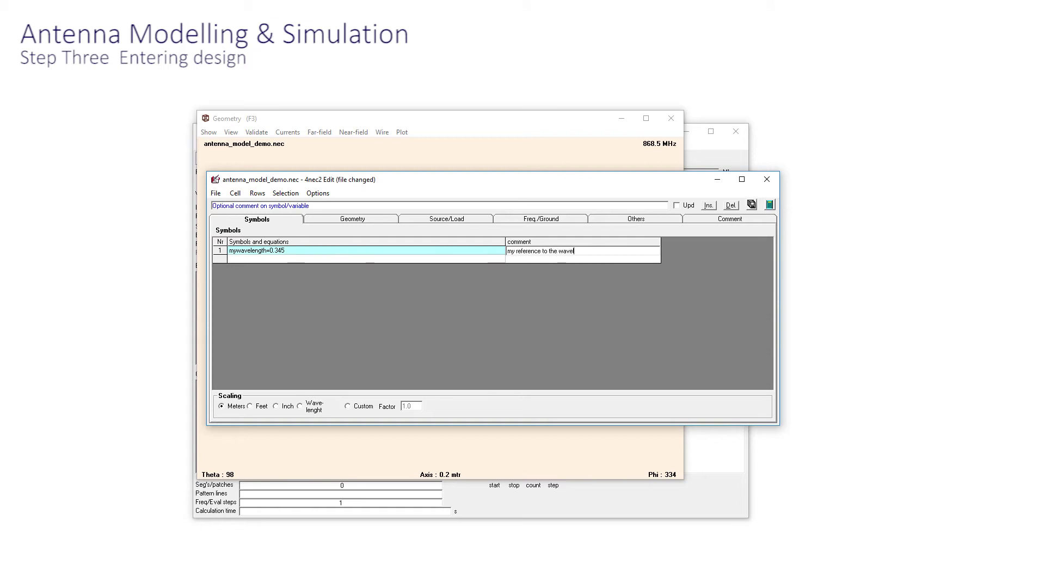
pyautogui.write('ength used')
pyautogui.click(230, 261)
pyautogui.write('monopole=w')
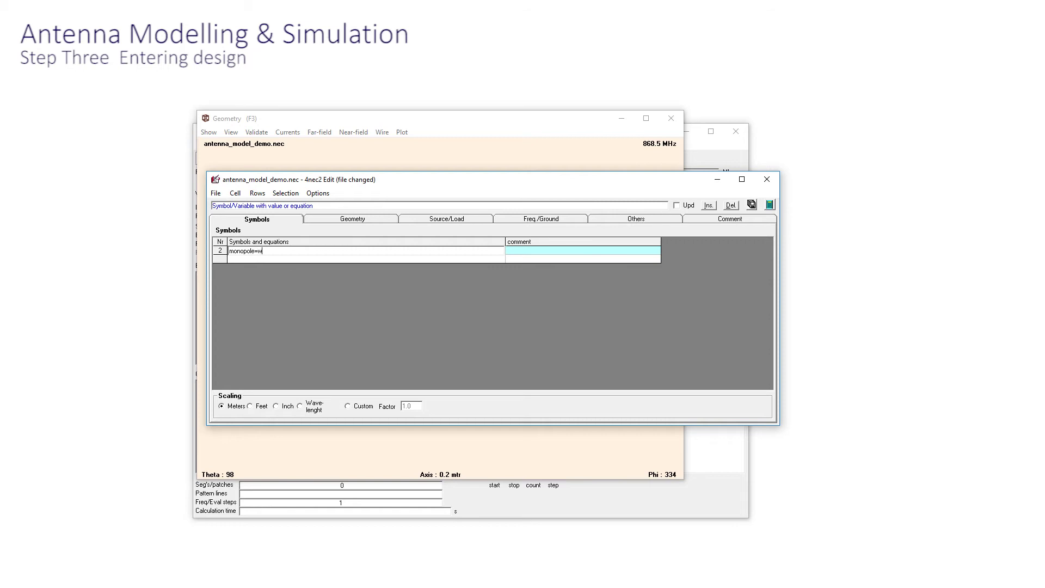
pyautogui.write('avelength/4')
pyautogui.press('Tab')
pyautogui.write('mon')
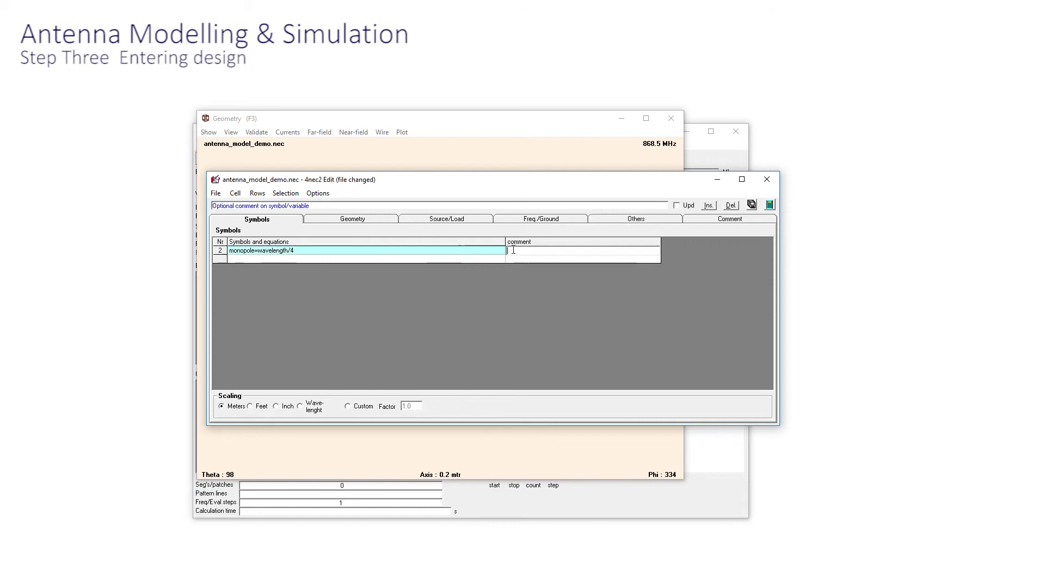
pyautogui.write('opole length')
pyautogui.press('Return')
# - Add radial=mywavelength/4 and rad=0.01 symbols with their length and radius comments
pyautogui.write('ra')
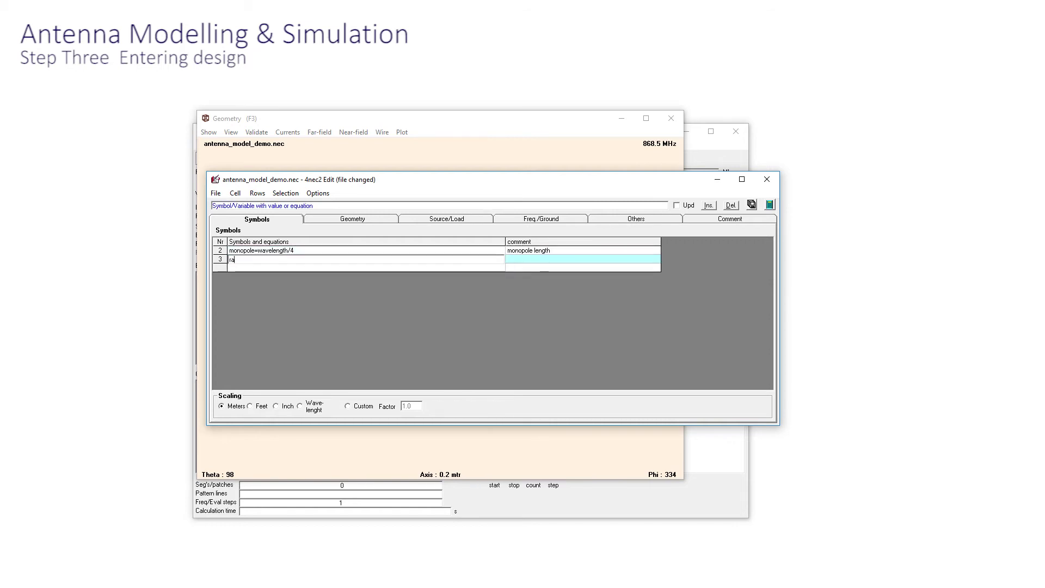
pyautogui.write('dial=wavelength/4')
pyautogui.click(519, 261)
pyautogui.write('radial length')
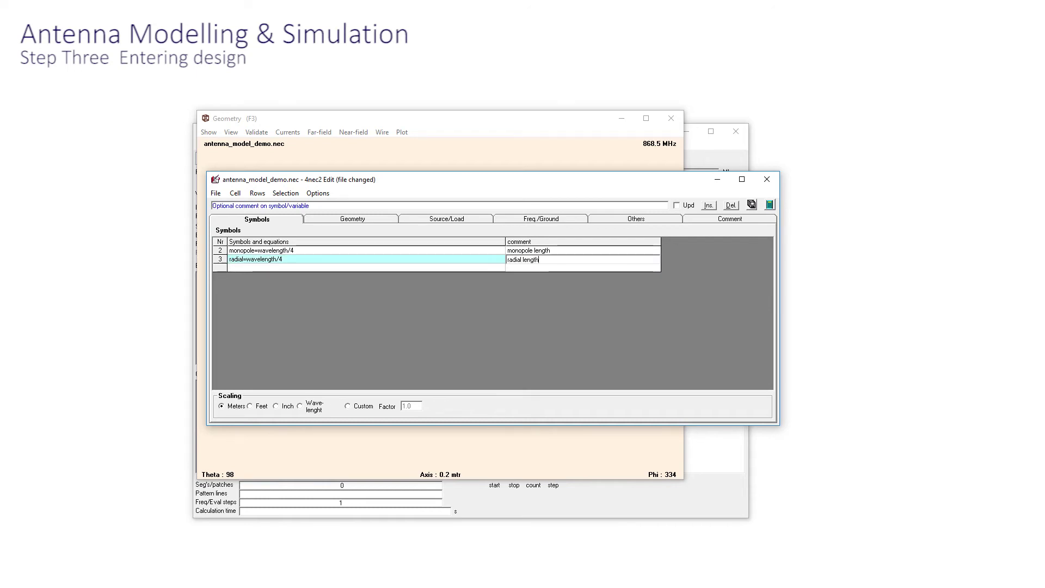
pyautogui.press('Return')
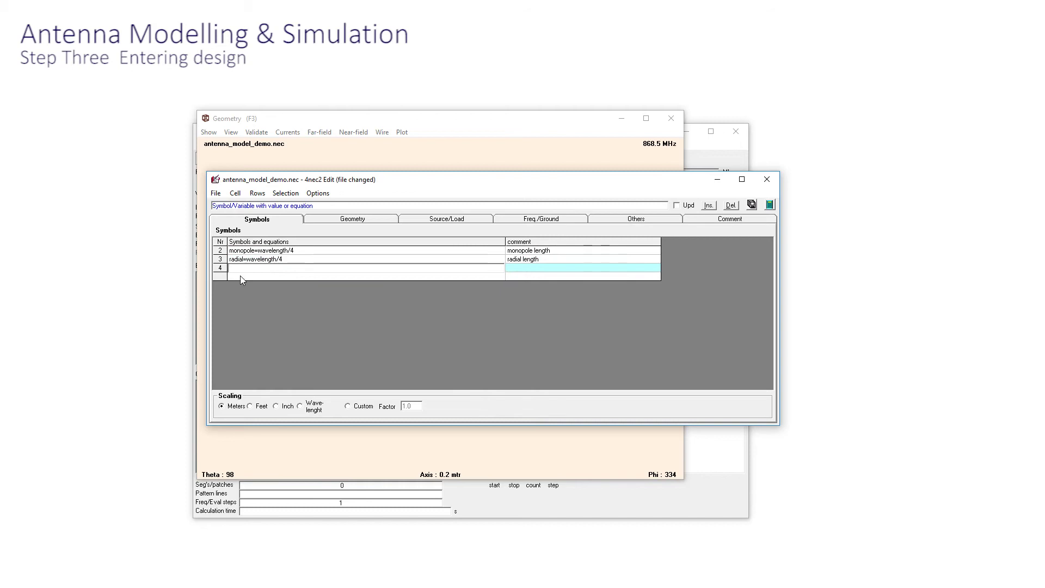
pyautogui.write('rad=0.1')
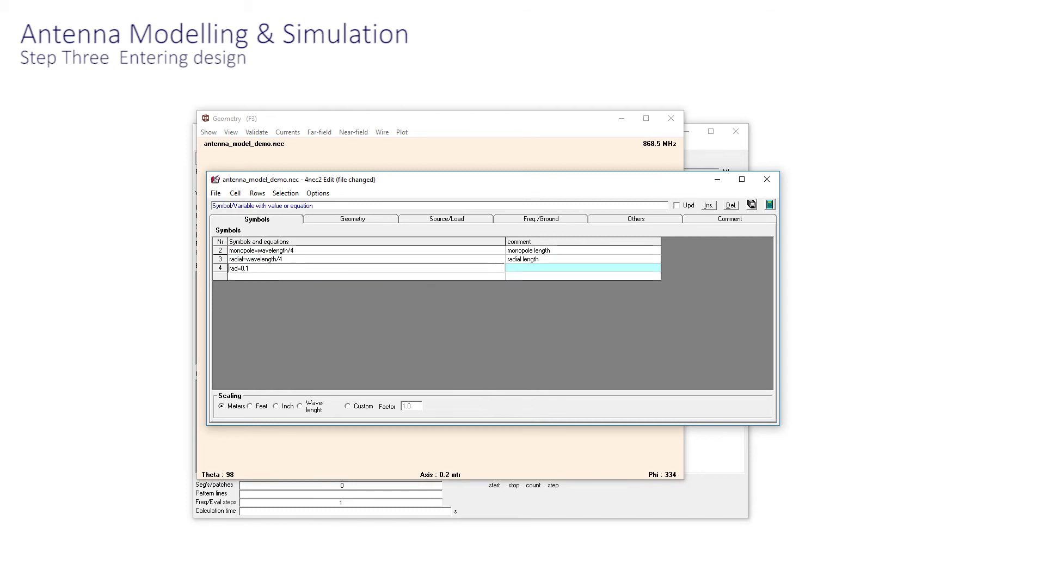
pyautogui.click(518, 268)
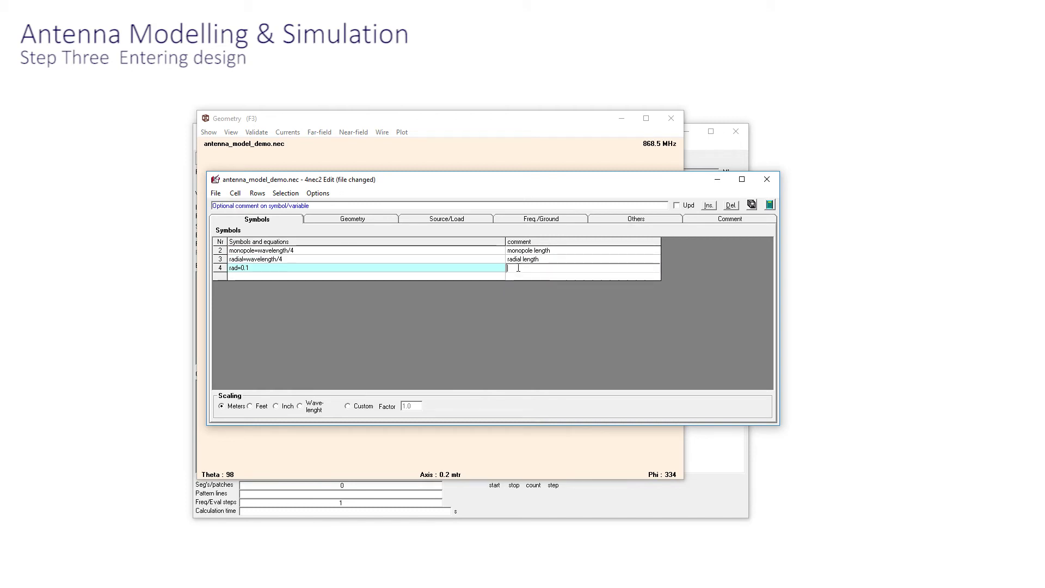
pyautogui.write('radius of the wire used')
pyautogui.press('Return')
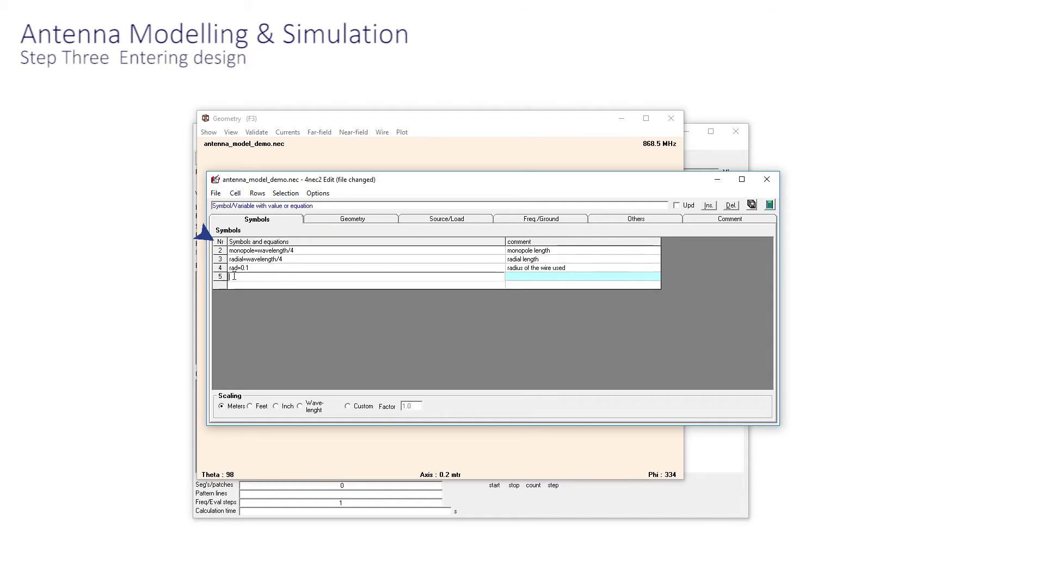
# - Add height=0 with an antenna height comment and save the file
pyautogui.write('height')
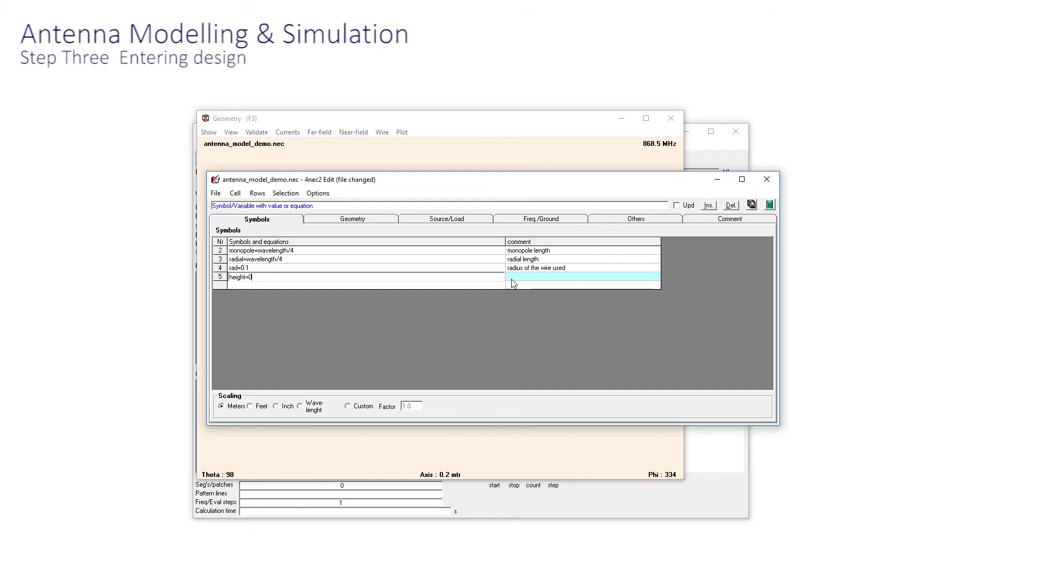
pyautogui.write('=0')
pyautogui.click(518, 279)
pyautogui.write('antennea height')
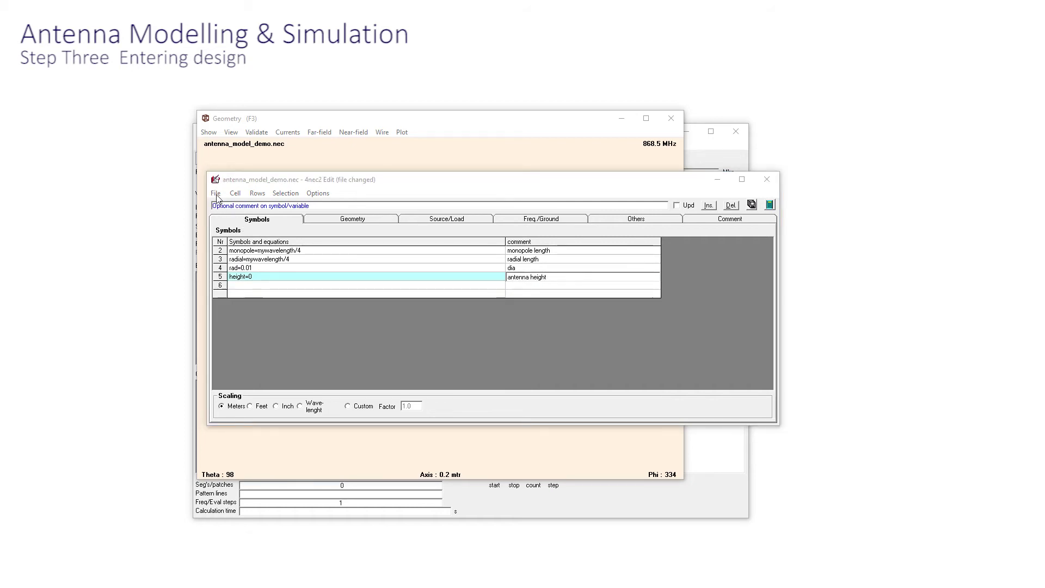
pyautogui.click(217, 194)
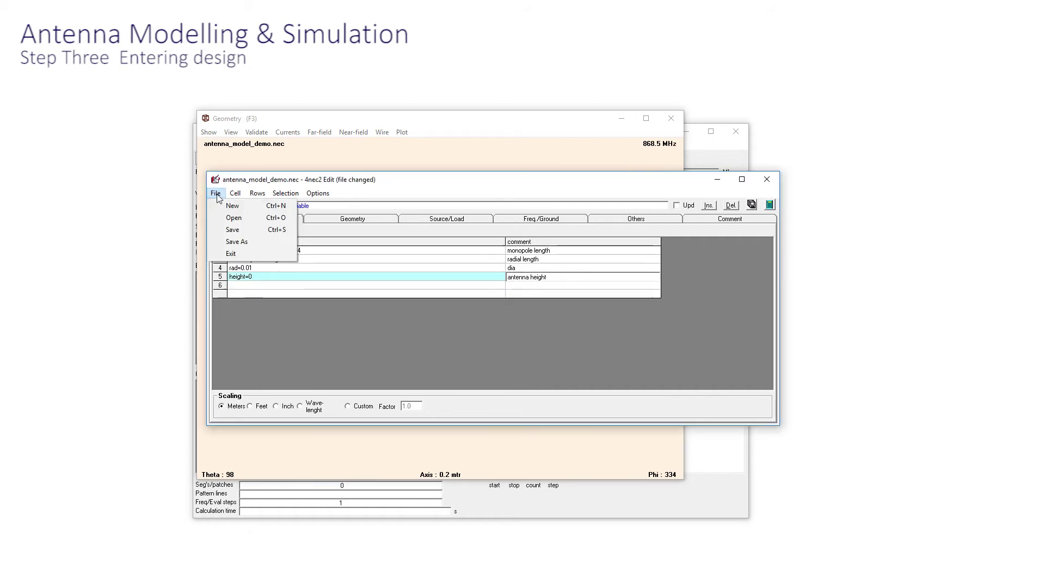
pyautogui.click(232, 229)
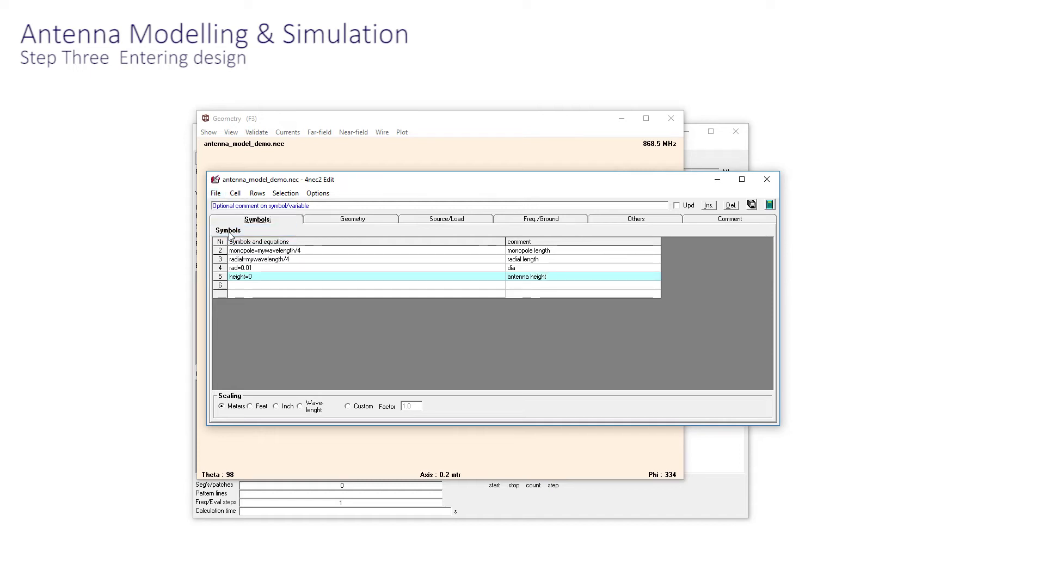
# - Add geometry row 1 as a Wire with tag 1, widening the Type and Tag columns
pyautogui.click(329, 220)
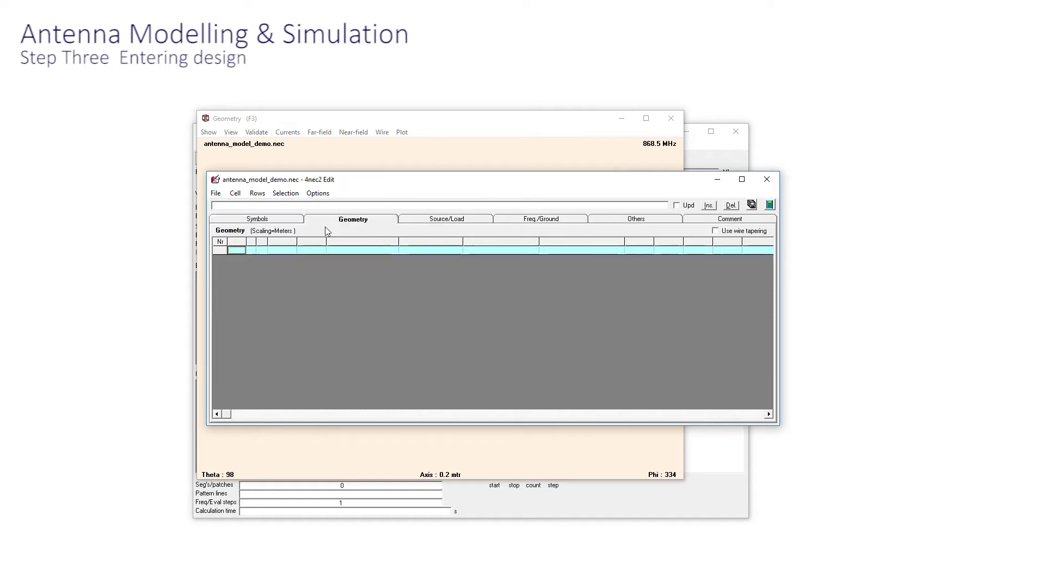
pyautogui.click(233, 250)
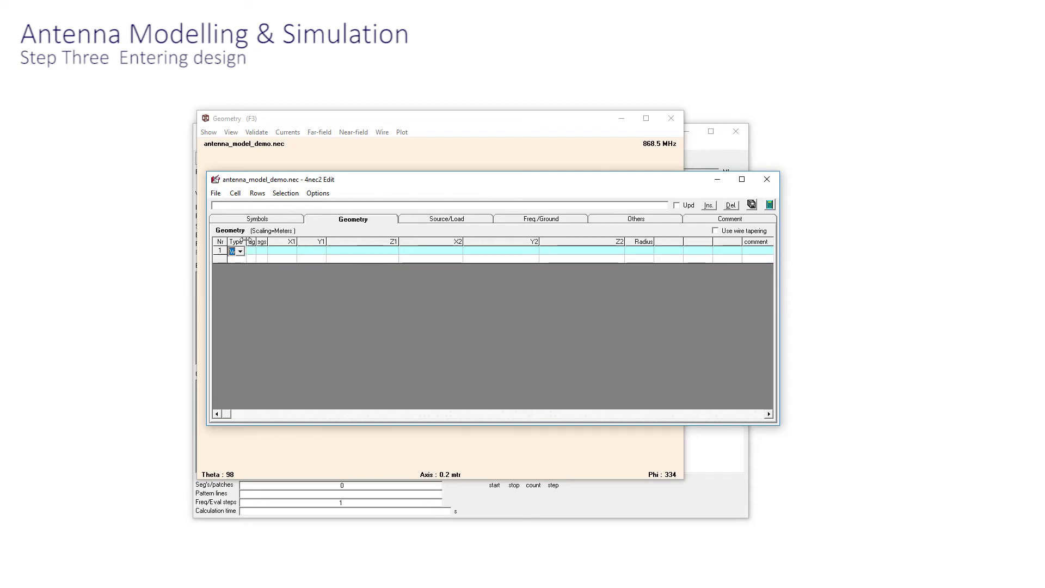
pyautogui.moveTo(246, 241); pyautogui.dragTo(267, 241)
pyautogui.click(260, 252)
pyautogui.click(261, 252)
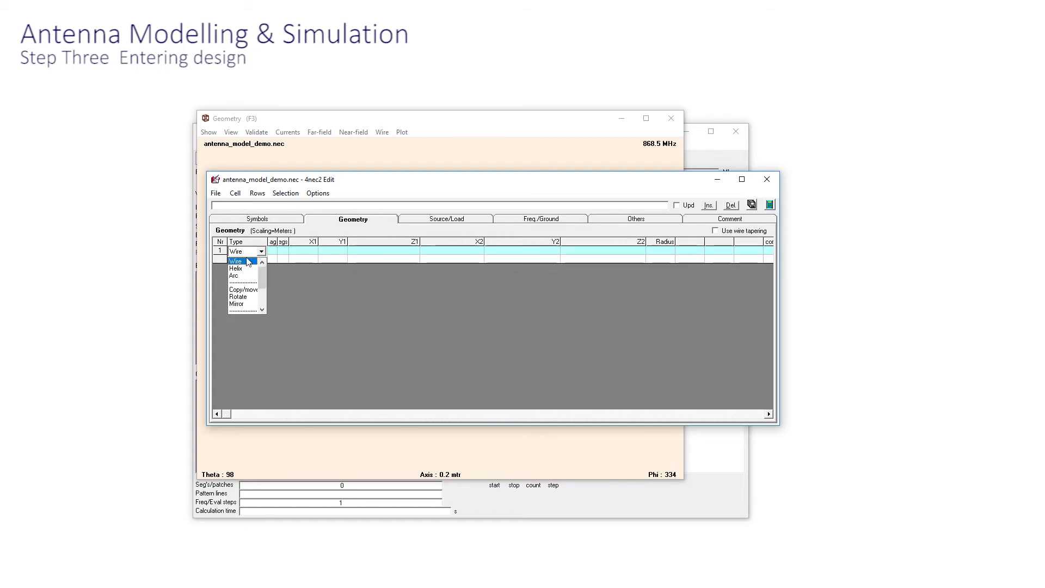
pyautogui.click(242, 262)
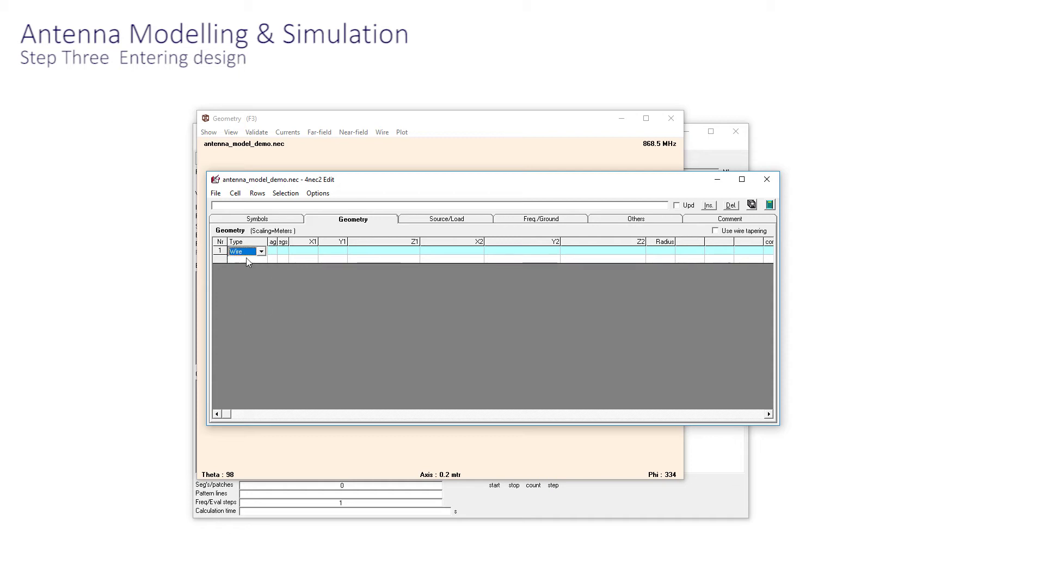
pyautogui.moveTo(278, 241); pyautogui.dragTo(314, 241)
pyautogui.click(287, 251)
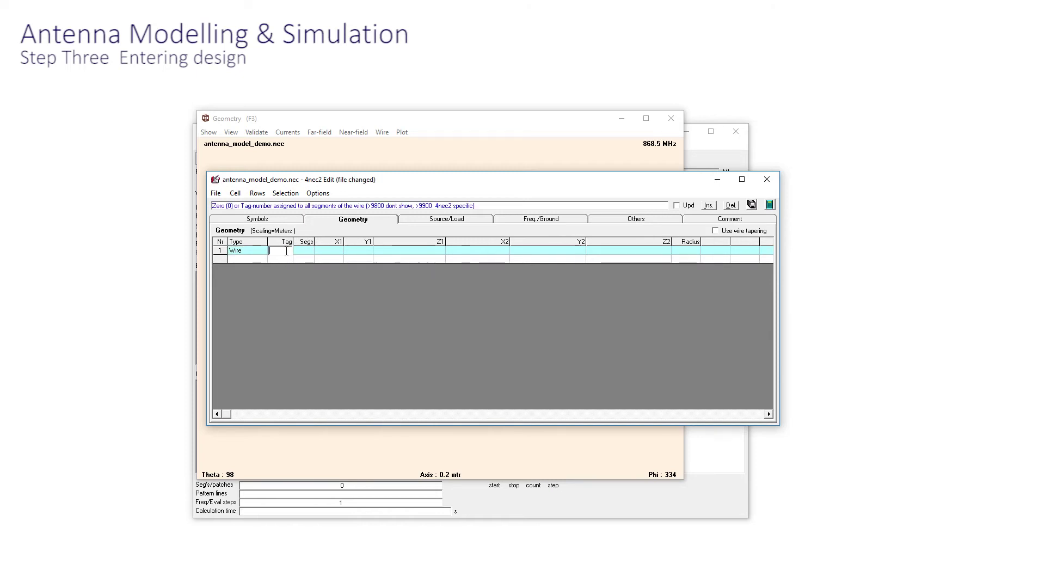
pyautogui.write('1')
pyautogui.click(303, 253)
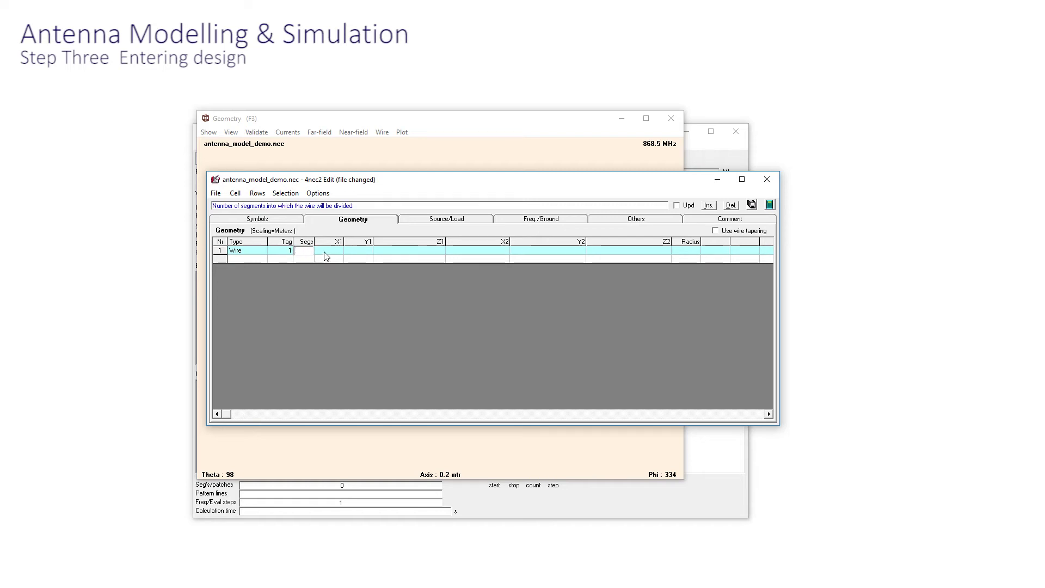
# - Set wire 1's end Z2 to monopole and its radius to rad
pyautogui.click(328, 251)
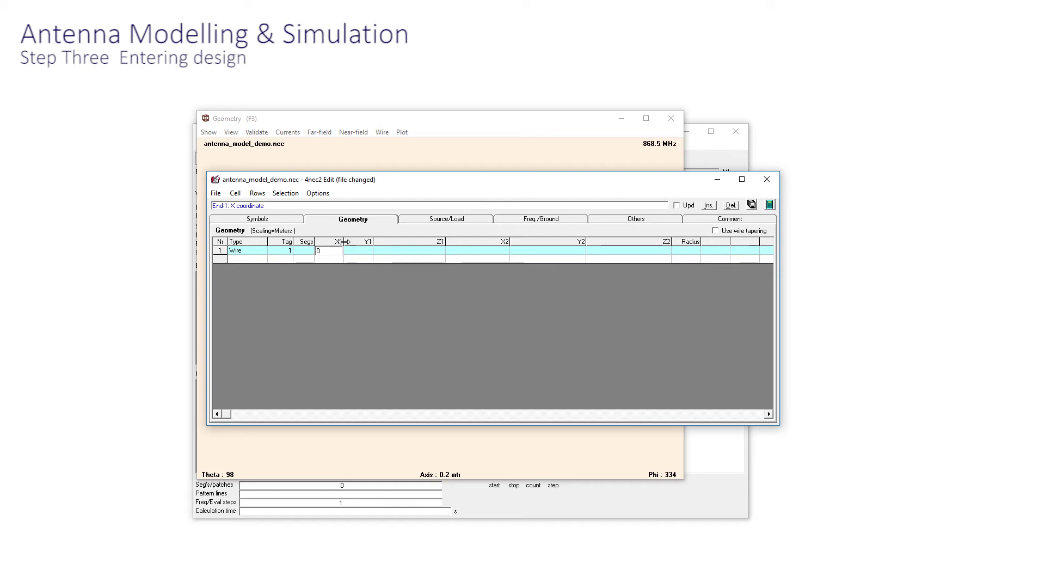
pyautogui.moveTo(344, 241)
pyautogui.mouseDown()
pyautogui.moveTo(329, 243)
pyautogui.moveTo(340, 242)
pyautogui.mouseUp()
pyautogui.click(344, 250)
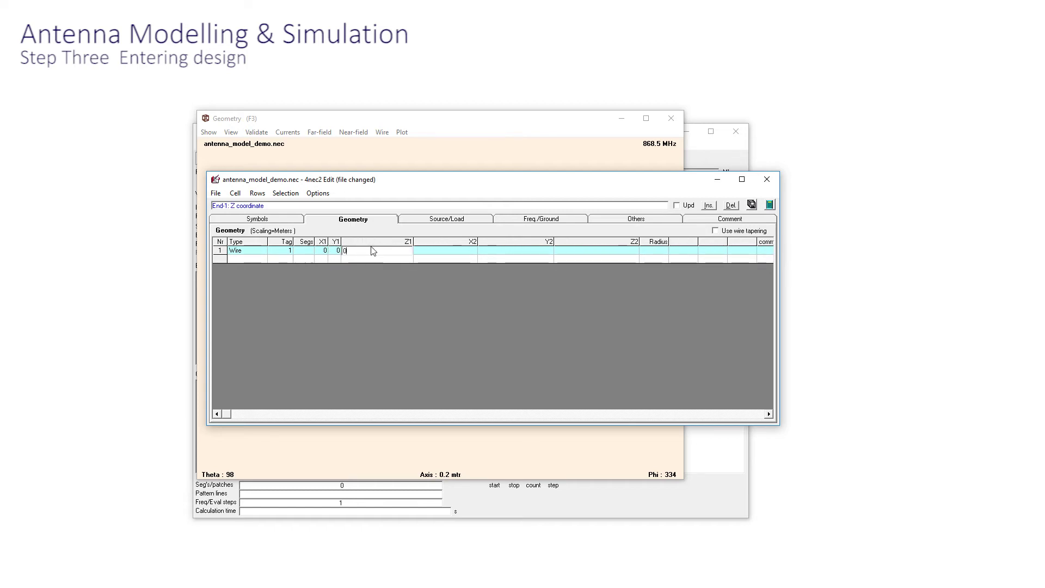
pyautogui.click(381, 249)
pyautogui.moveTo(413, 242); pyautogui.dragTo(357, 242)
pyautogui.click(416, 252)
pyautogui.click(451, 251)
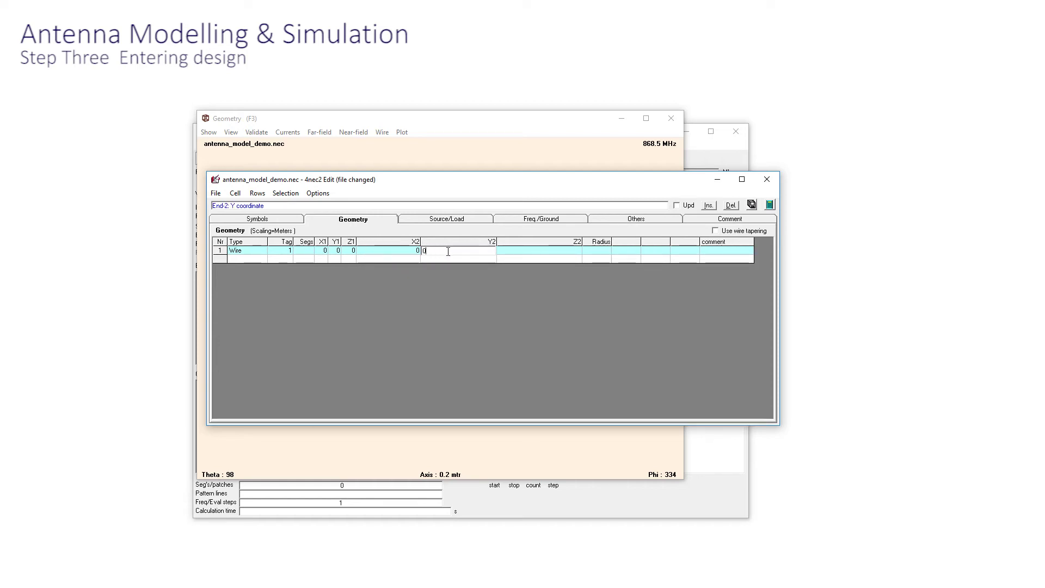
pyautogui.click(506, 251)
pyautogui.write('monopole')
pyautogui.click(597, 252)
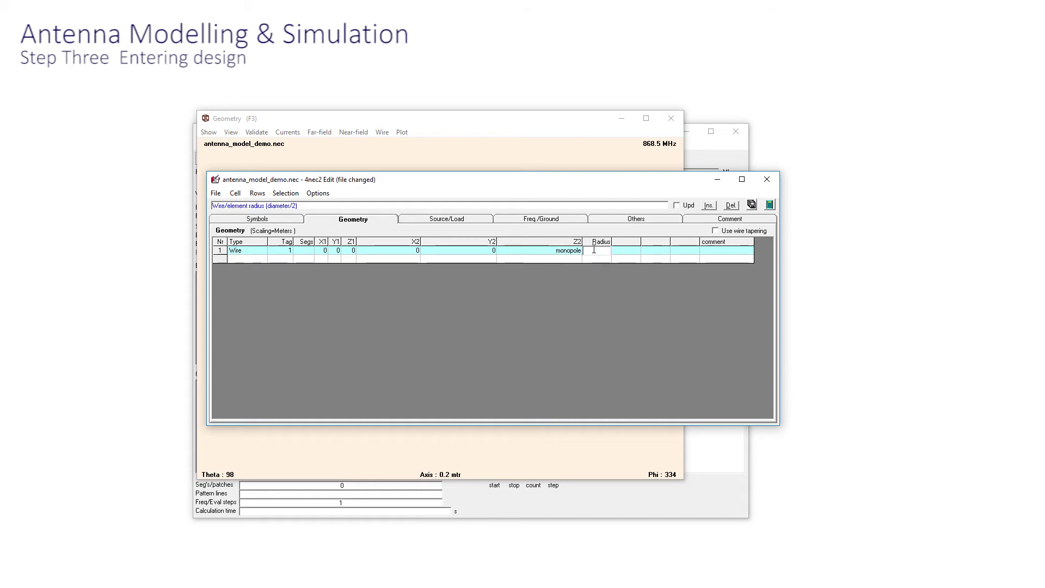
pyautogui.write('rad')
pyautogui.click(222, 259)
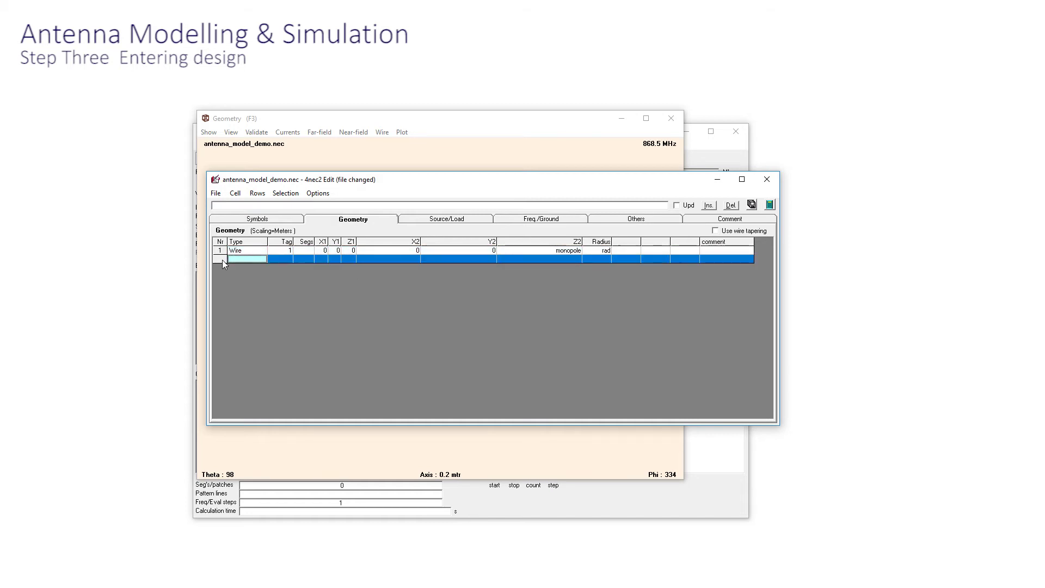
# - Start geometry row 2 as another Wire element
pyautogui.click(258, 261)
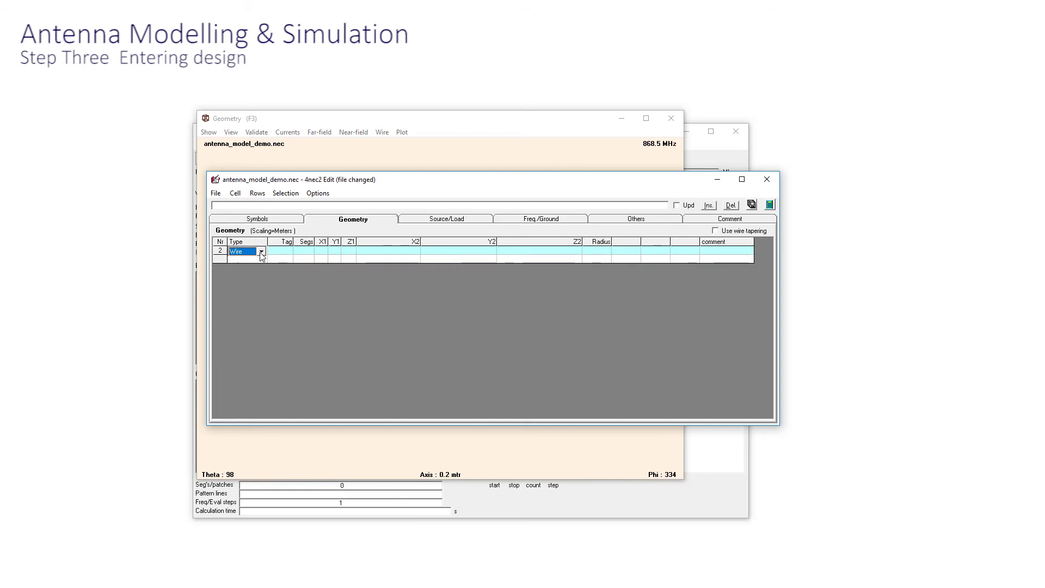
pyautogui.click(261, 254)
pyautogui.click(275, 260)
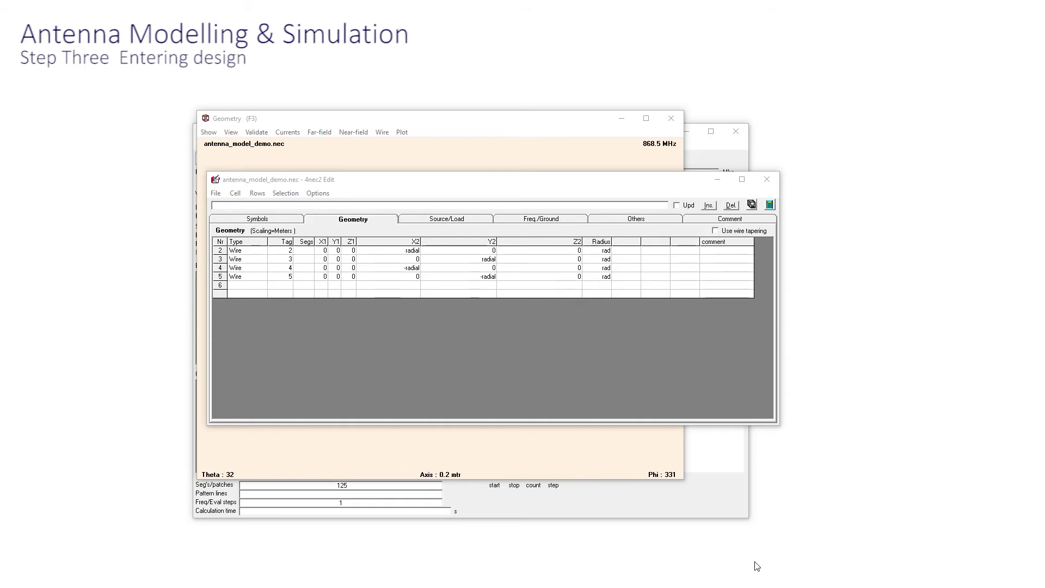
# - Switch to the Geometry window and rotate and zoom the antenna view
pyautogui.press('F2')
pyautogui.click(309, 144)
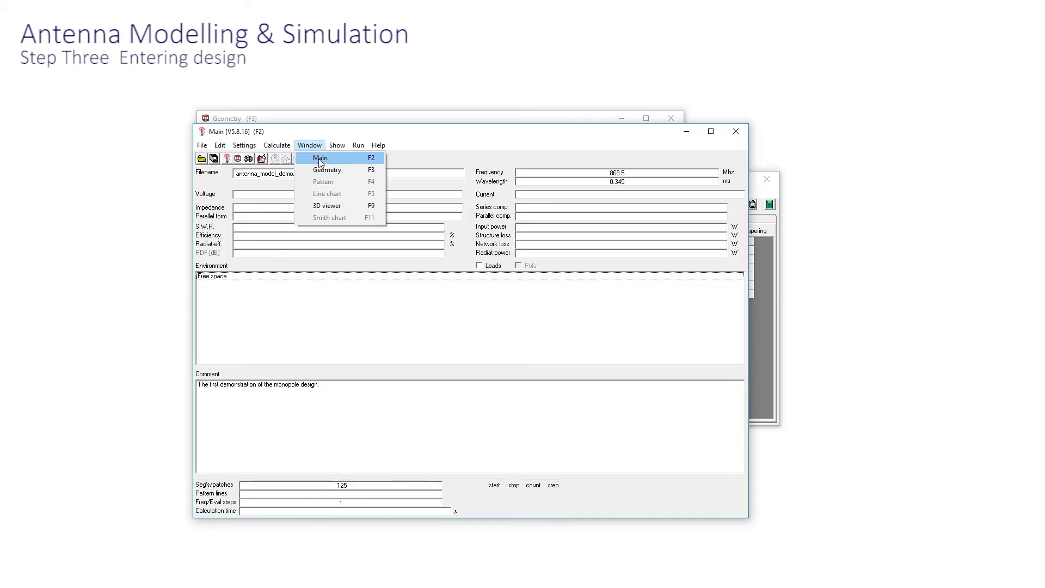
pyautogui.click(324, 170)
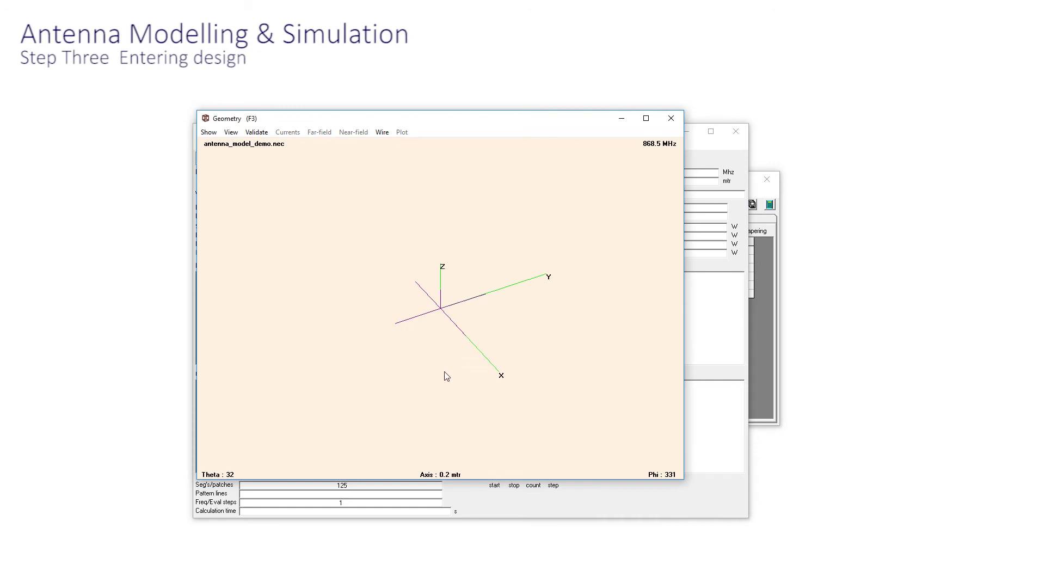
pyautogui.moveTo(427, 371); pyautogui.dragTo(456, 329)
pyautogui.scroll(4, 459, 334)
pyautogui.scroll(-4, 459, 334)
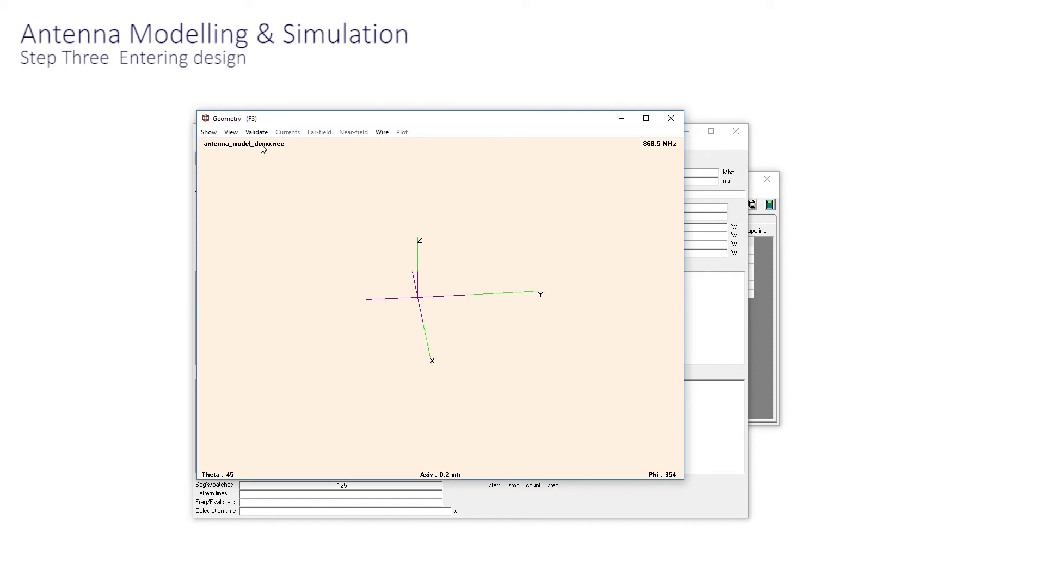
# - Turn on Show > Tag-numbers and Show > Segments, then rotate the view to inspect them
pyautogui.click(231, 132)
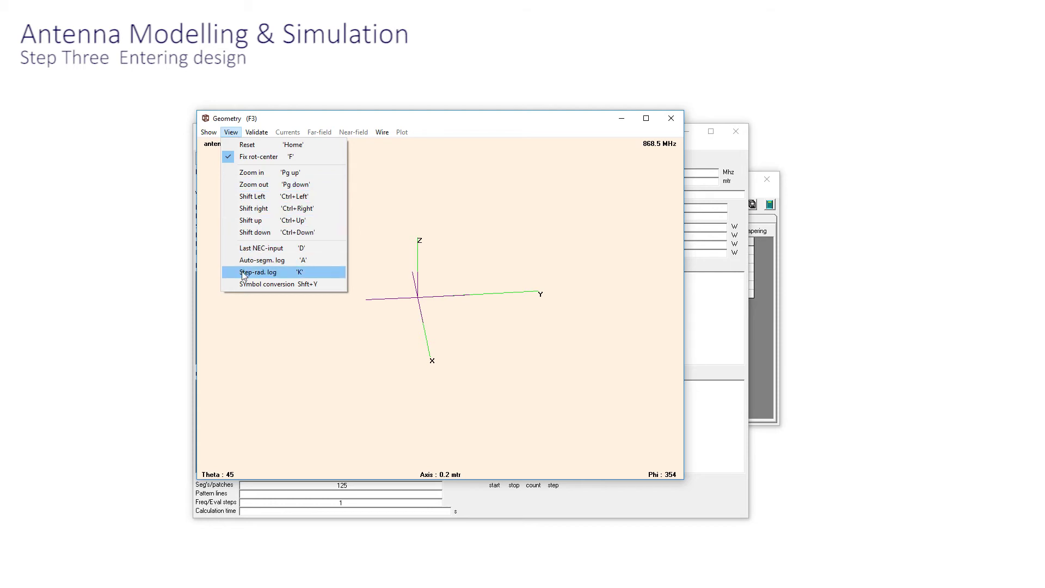
pyautogui.click(209, 134)
pyautogui.click(209, 136)
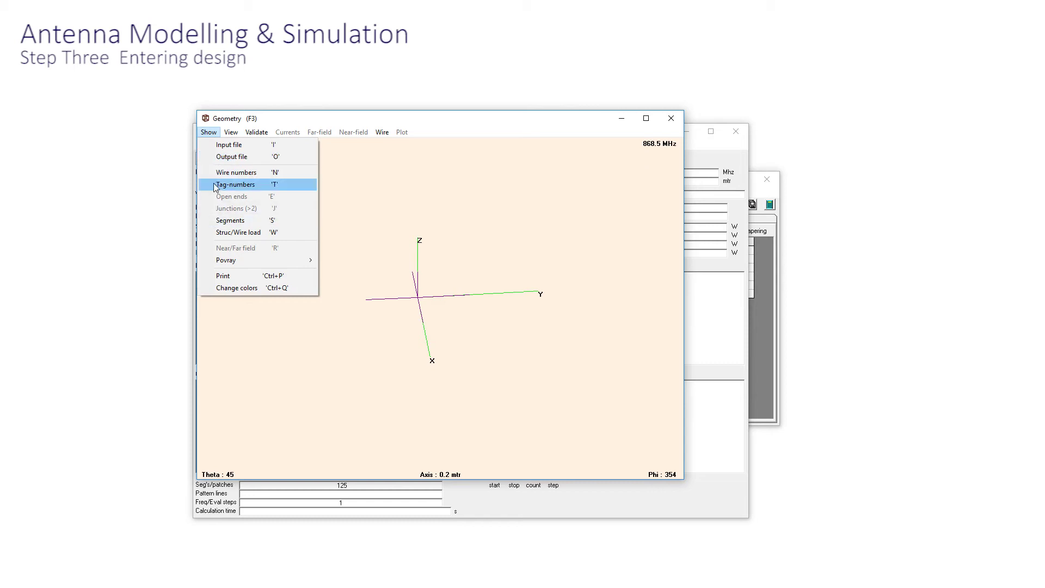
pyautogui.click(216, 186)
pyautogui.click(209, 133)
pyautogui.click(218, 214)
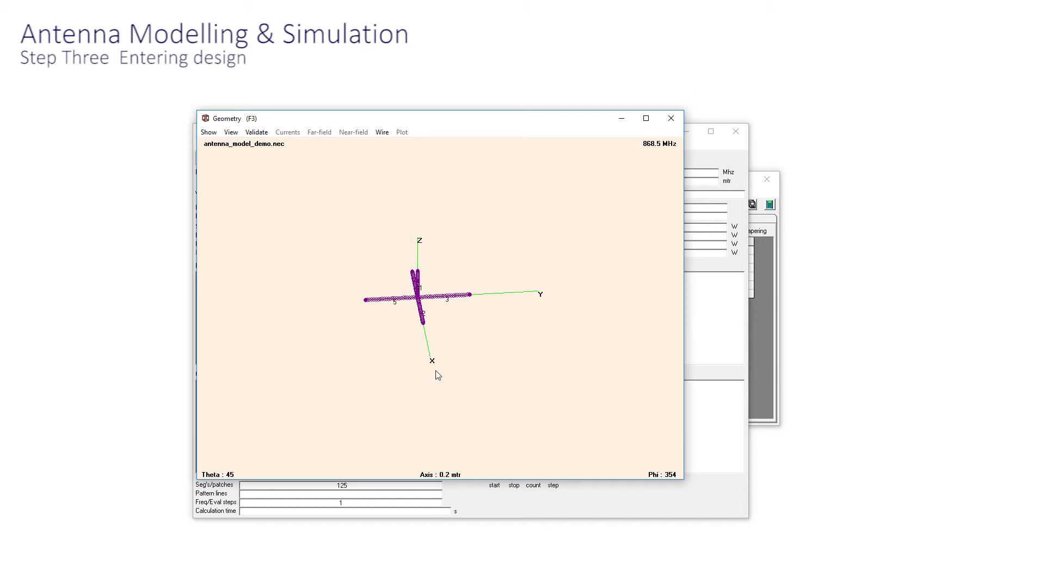
pyautogui.moveTo(439, 374); pyautogui.dragTo(504, 350)
# - Add a Voltage-src on tag 1 at 100% segment position with real 1 and imaginary 0
pyautogui.press('F6')
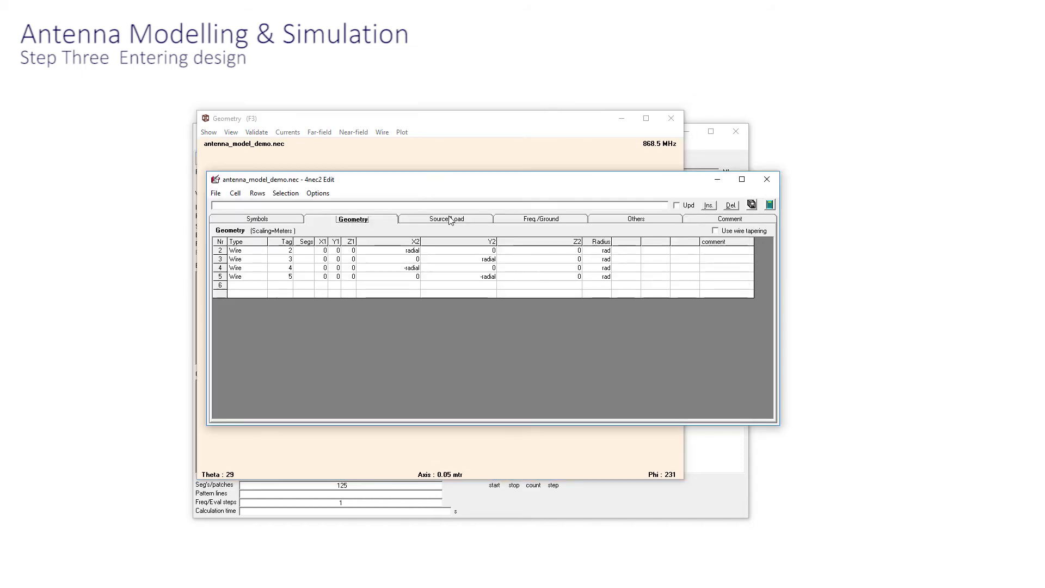
pyautogui.click(448, 220)
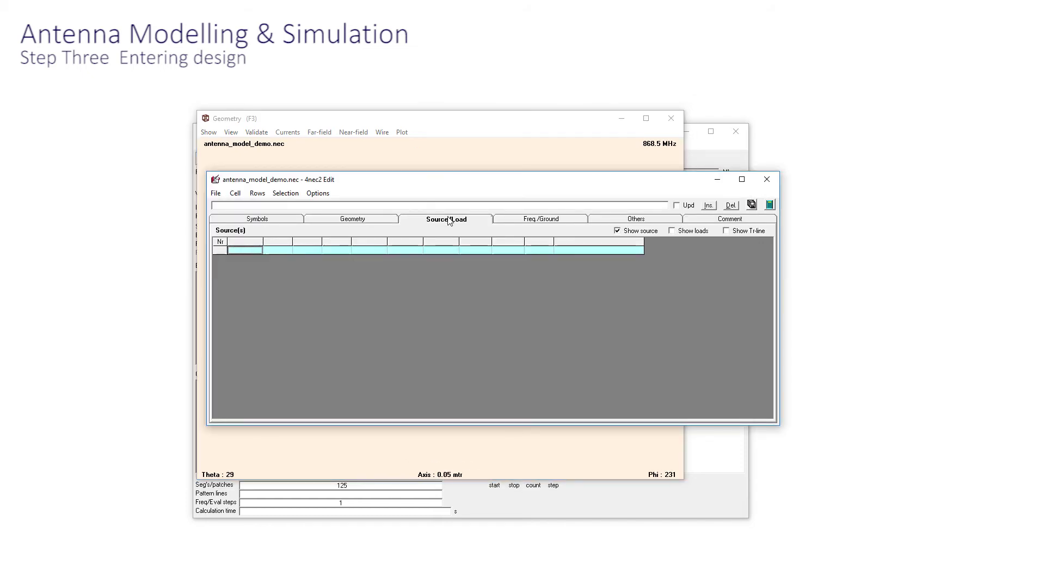
pyautogui.click(250, 253)
pyautogui.press('Tab')
pyautogui.write('1')
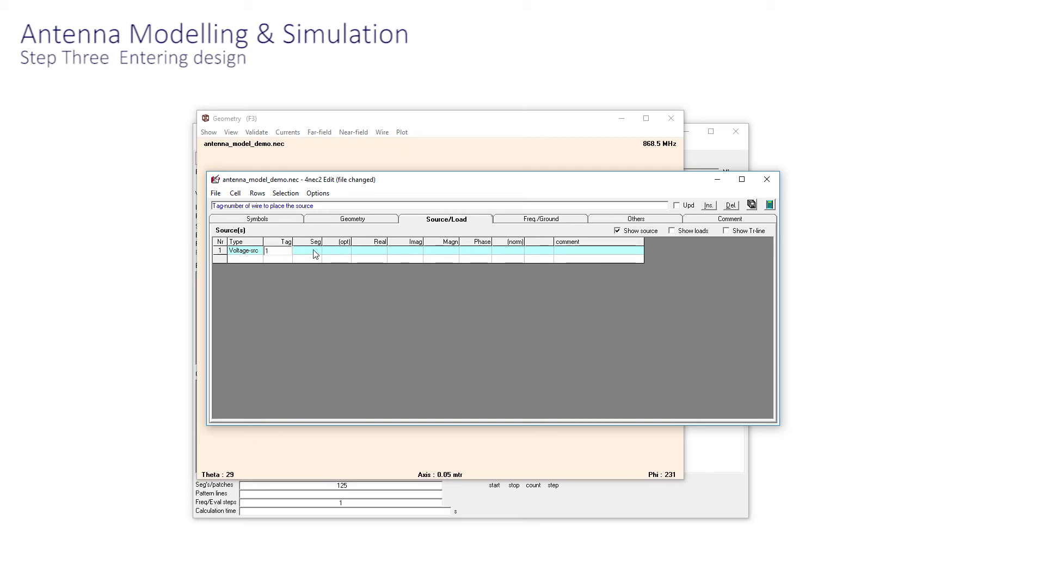
pyautogui.click(314, 255)
pyautogui.write('100')
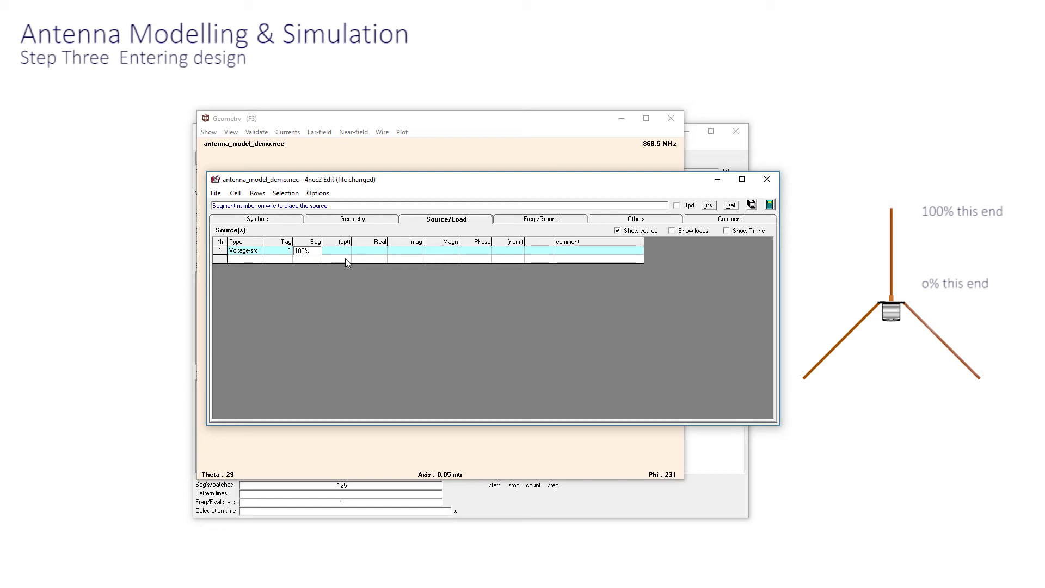
pyautogui.press('Tab')
pyautogui.write('1')
pyautogui.press('Tab')
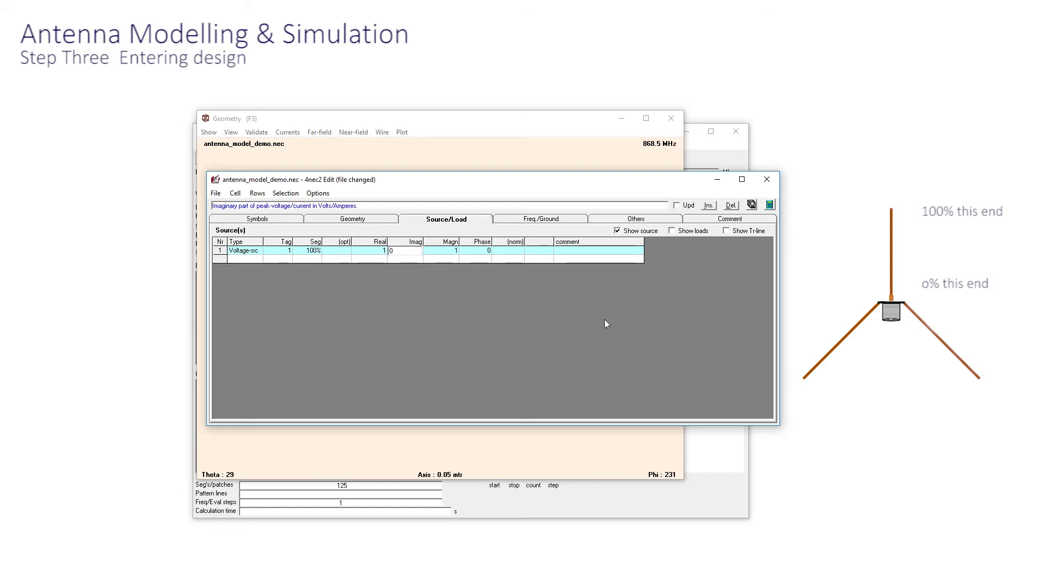
pyautogui.press('Return')
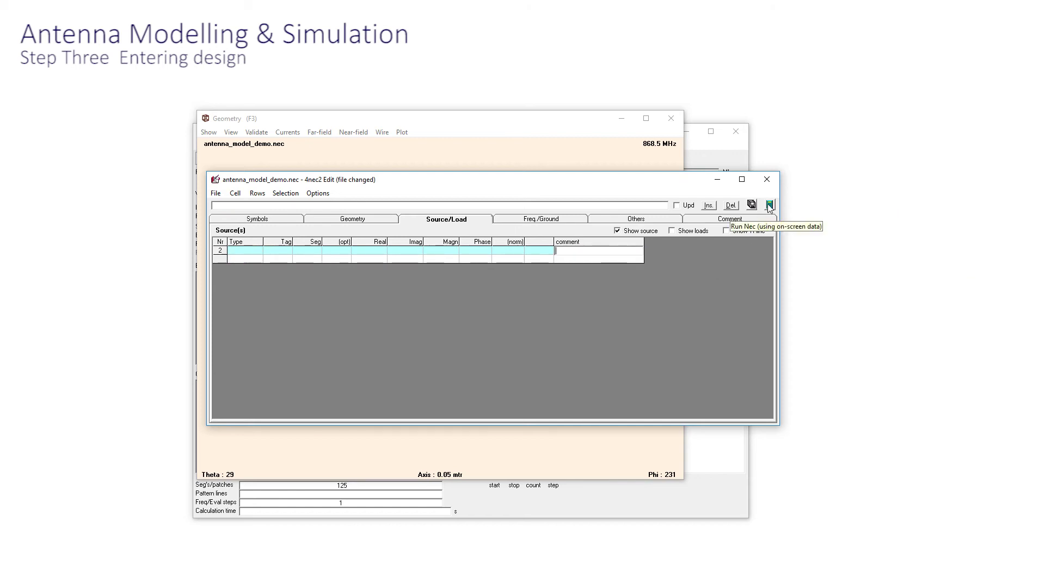
# - Run NEC and generate a Far Field pattern calculation
pyautogui.click(770, 206)
pyautogui.click(327, 308)
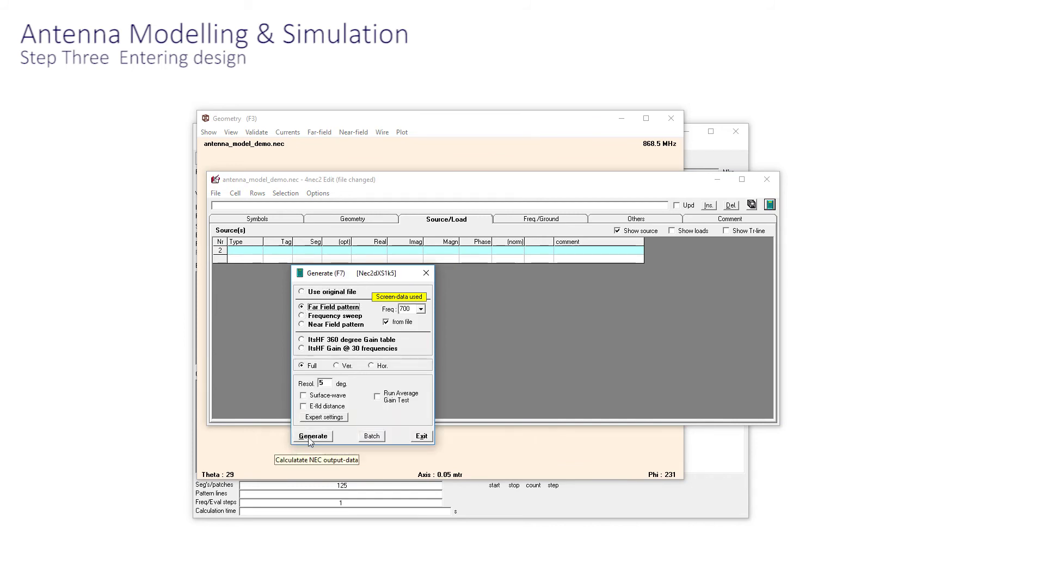
pyautogui.click(309, 436)
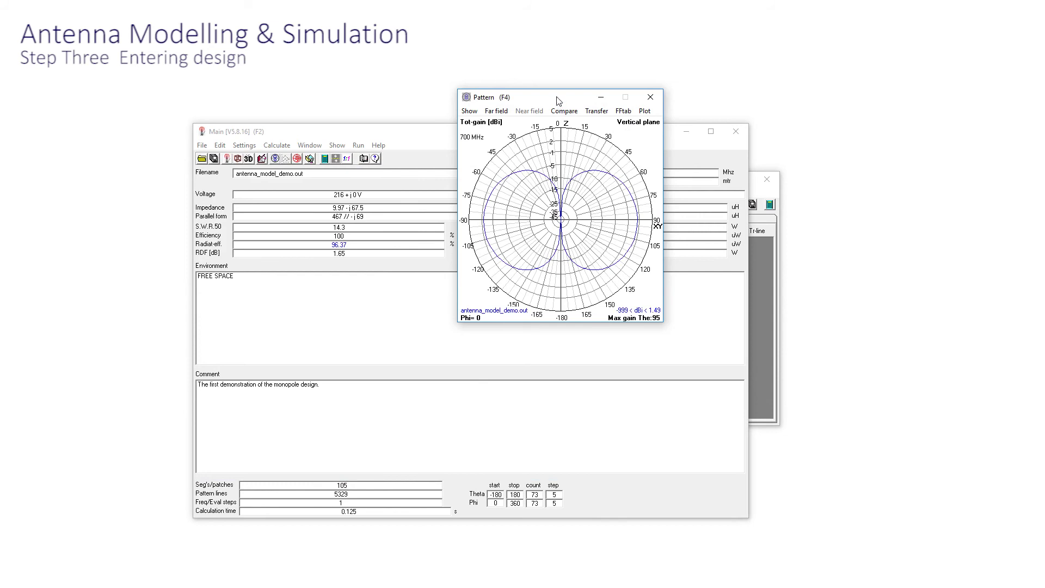
# - Reposition the Pattern window and toggle horizontal/vertical plane, ending on the vertical-plane gain plot
pyautogui.moveTo(558, 101); pyautogui.dragTo(446, 207)
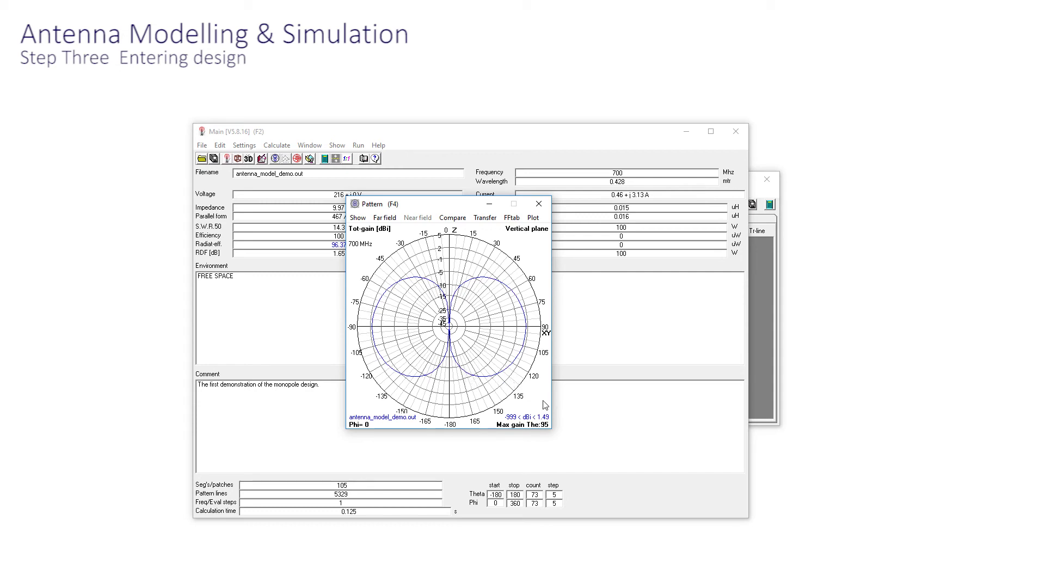
pyautogui.press('space')
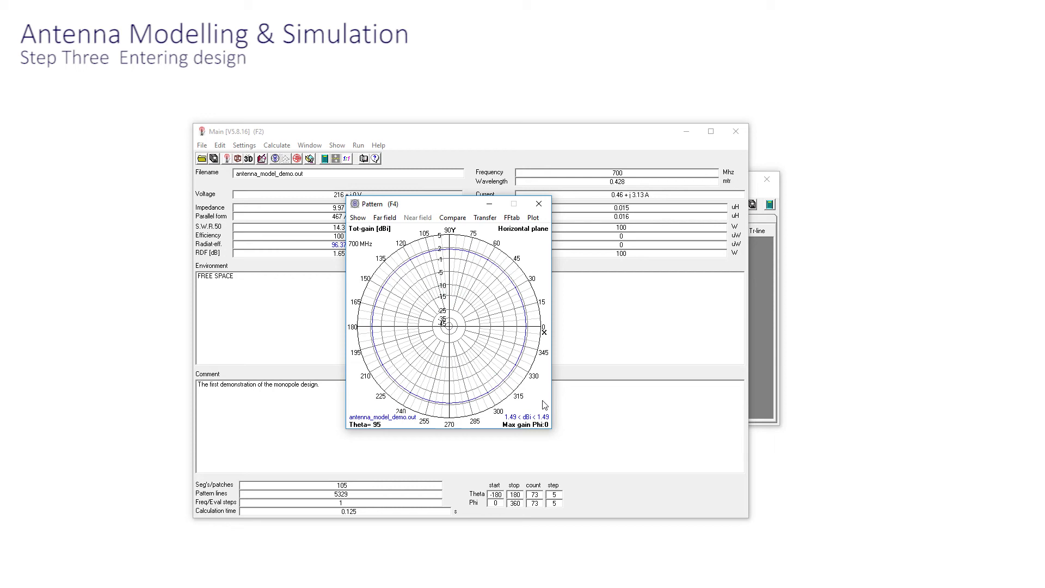
pyautogui.press('space')
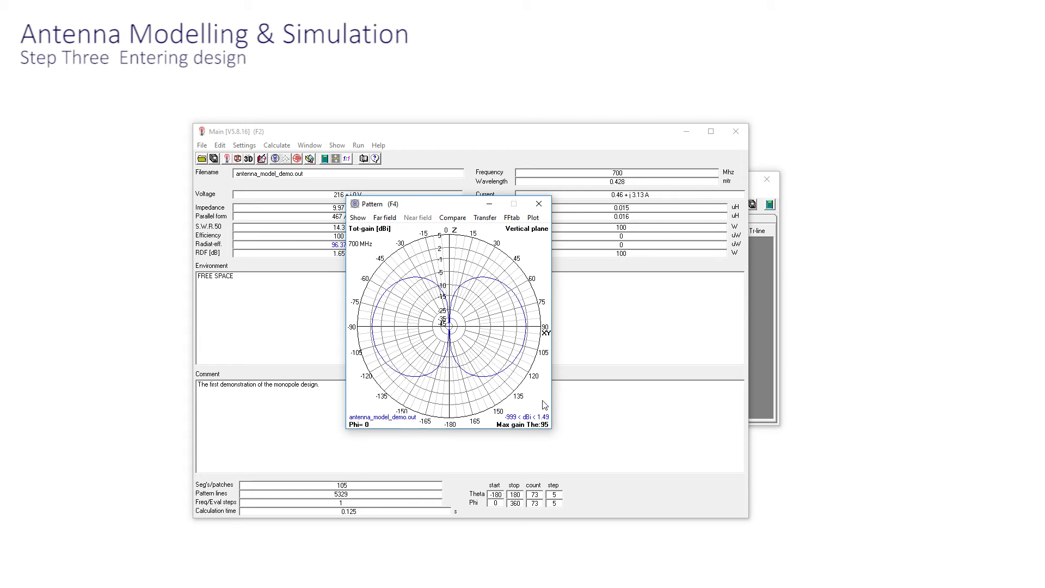
# - Overlay the 700 MHz E(theta) far-field pattern on the antenna wires and rotate the 3-D view
pyautogui.press('F2')
pyautogui.click(308, 146)
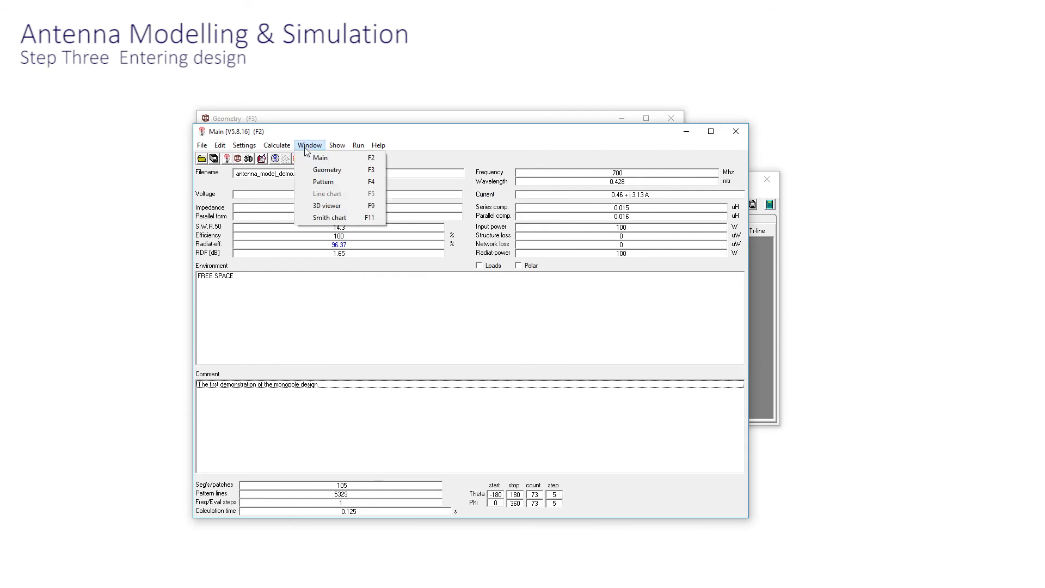
pyautogui.click(327, 169)
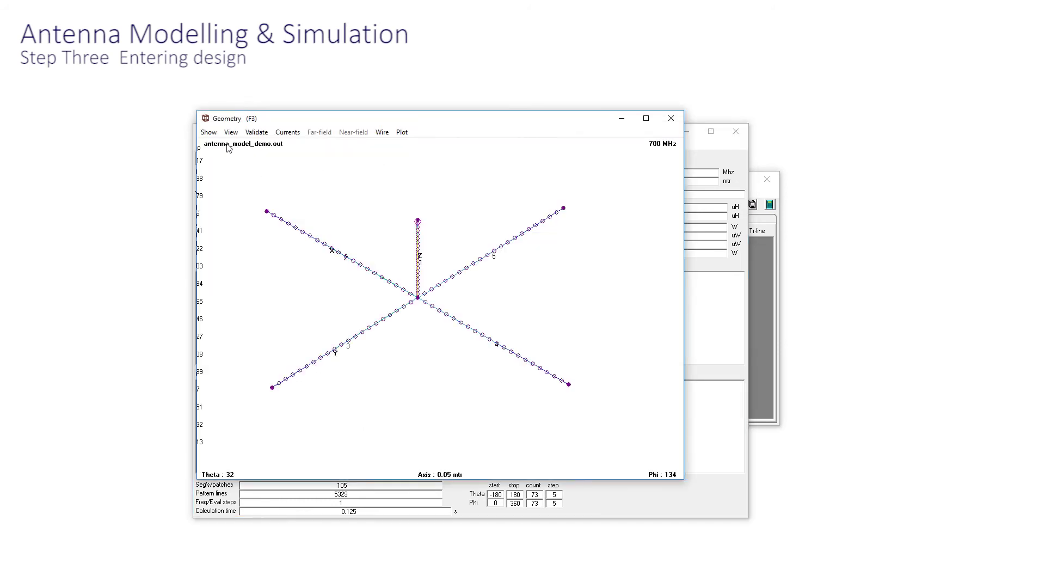
pyautogui.click(209, 134)
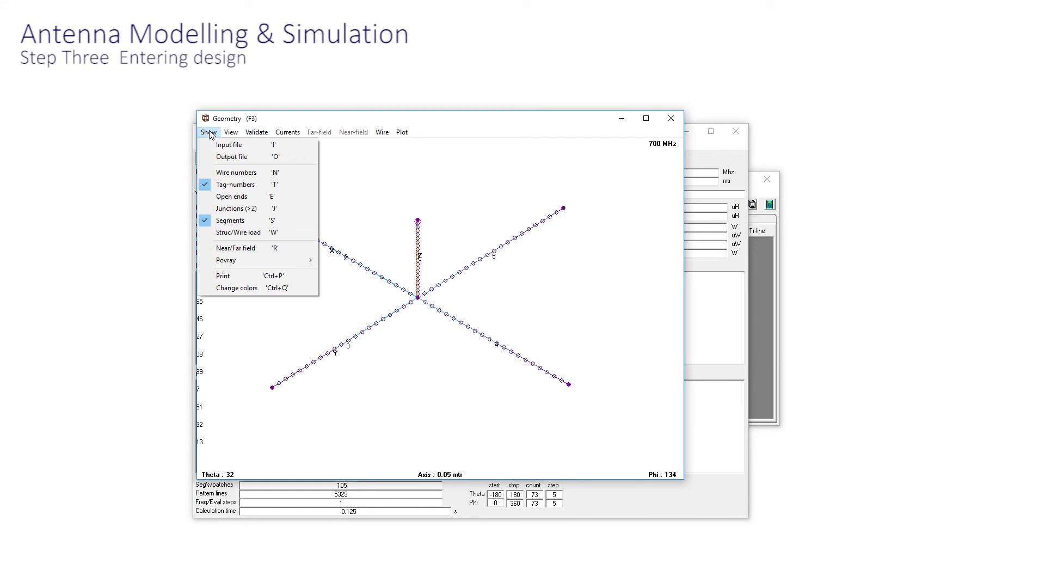
pyautogui.click(222, 249)
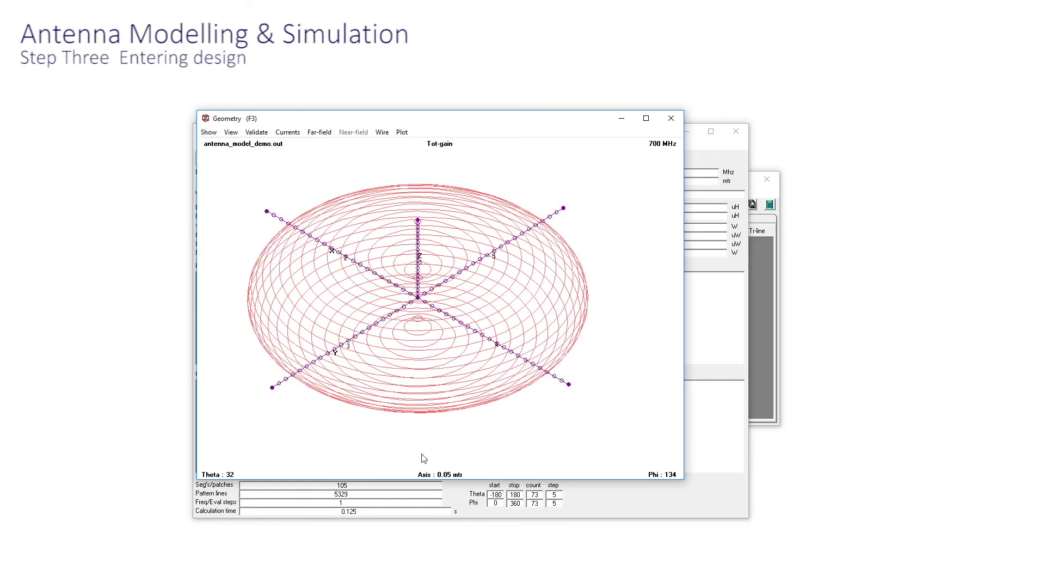
pyautogui.moveTo(518, 450); pyautogui.dragTo(416, 211)
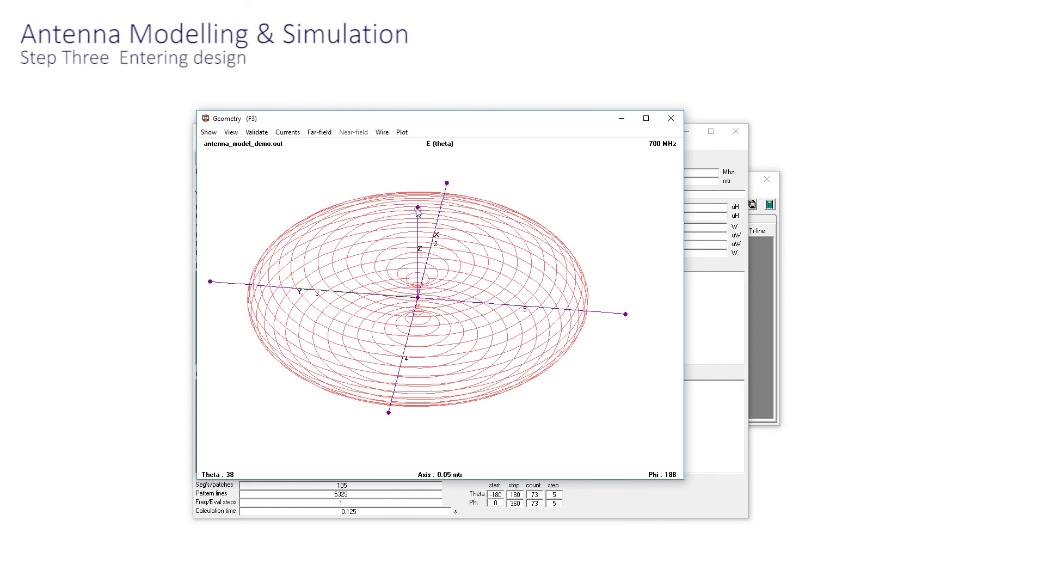
# - Move the voltage source to segment 2 and rerun the calculation
pyautogui.press('F2')
pyautogui.click(220, 243)
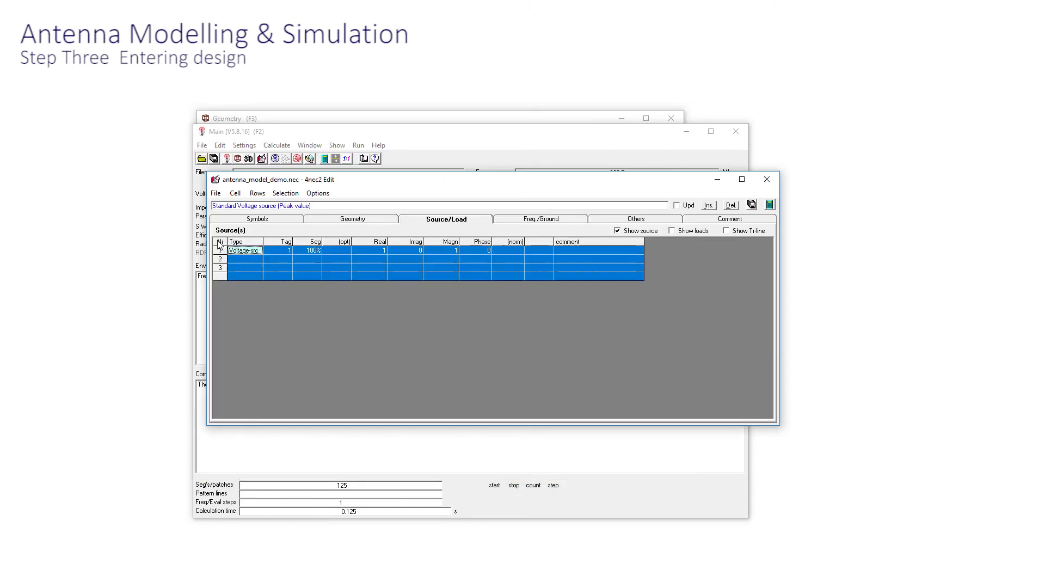
pyautogui.click(307, 250)
pyautogui.click(301, 251)
pyautogui.write('2')
pyautogui.press('Return')
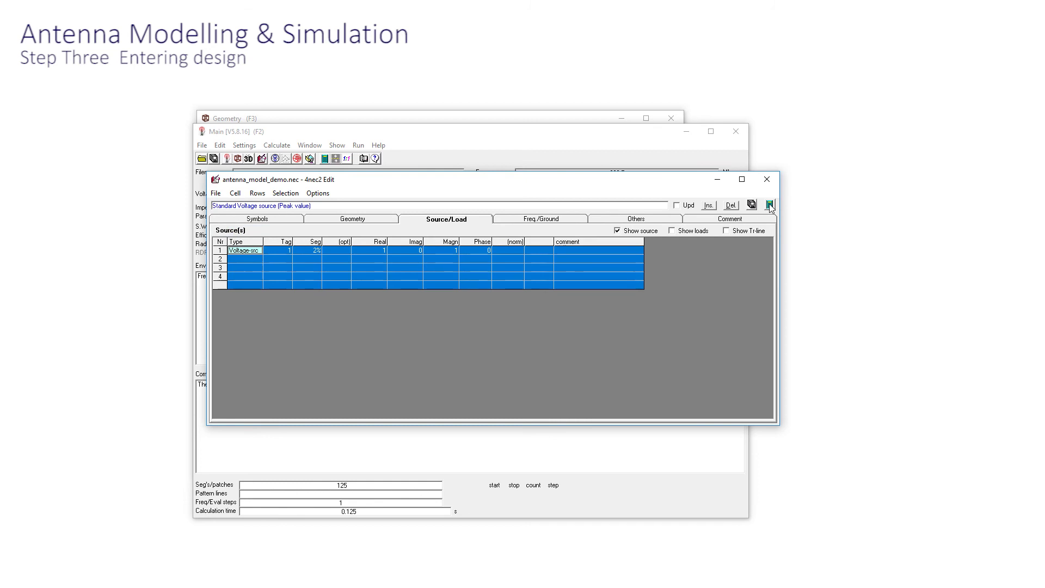
pyautogui.click(752, 205)
pyautogui.click(313, 436)
# - Show the far-field pattern over the wire model in the geometry view and rotate it
pyautogui.click(312, 146)
pyautogui.click(319, 173)
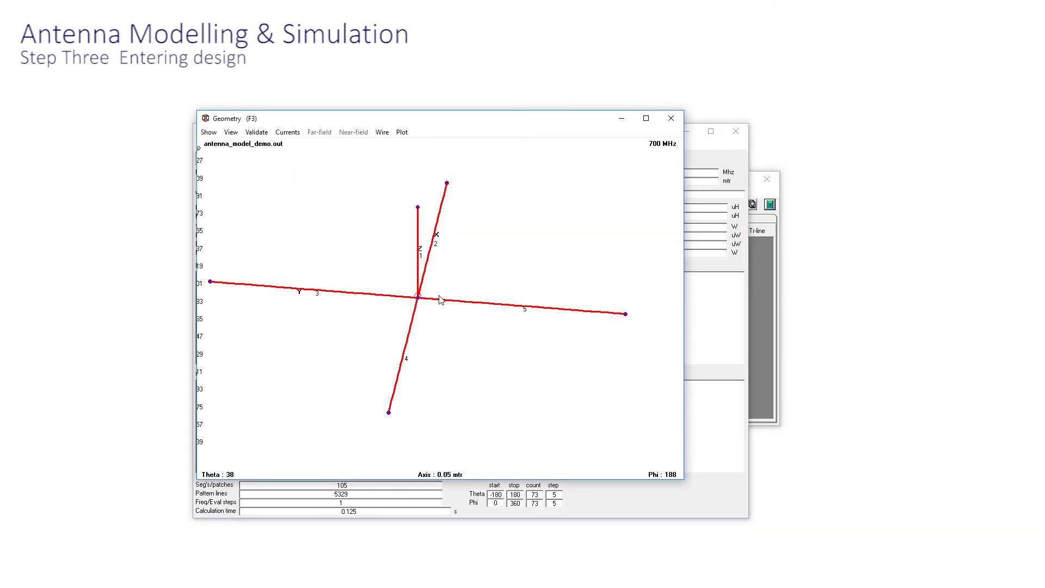
pyautogui.moveTo(432, 304); pyautogui.dragTo(419, 303)
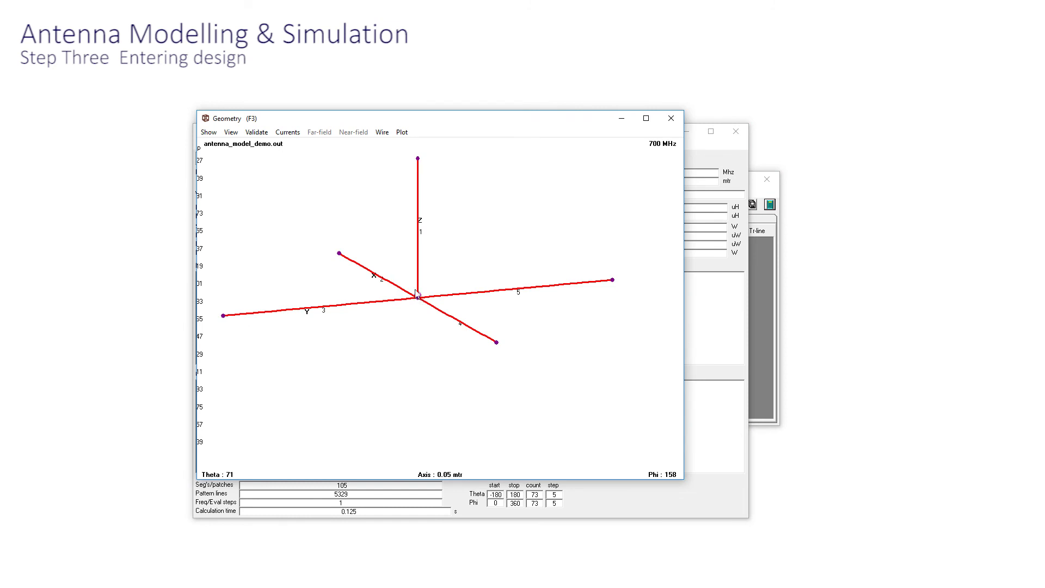
pyautogui.click(210, 134)
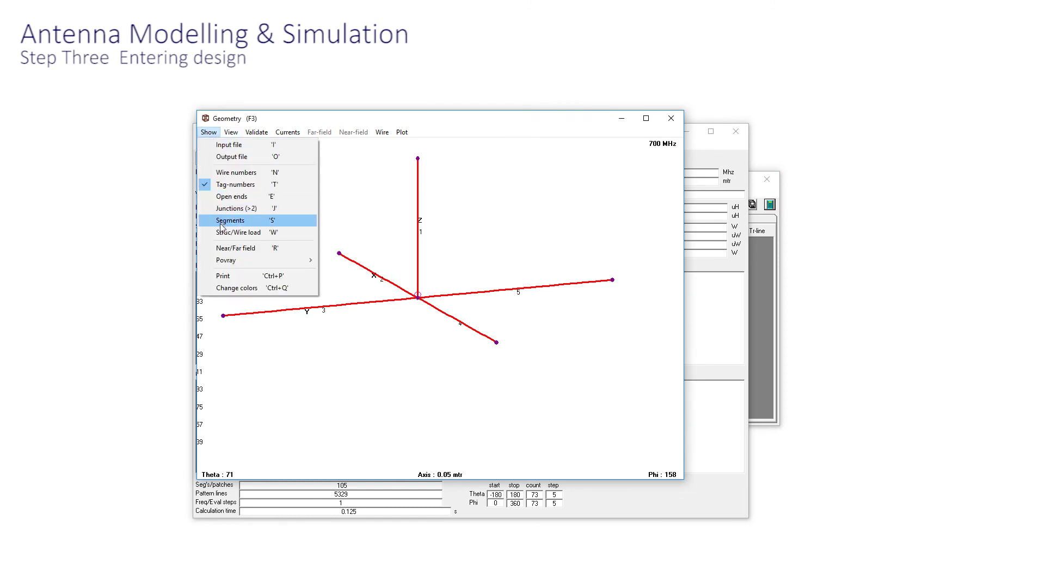
pyautogui.click(228, 248)
pyautogui.moveTo(221, 252); pyautogui.dragTo(382, 207)
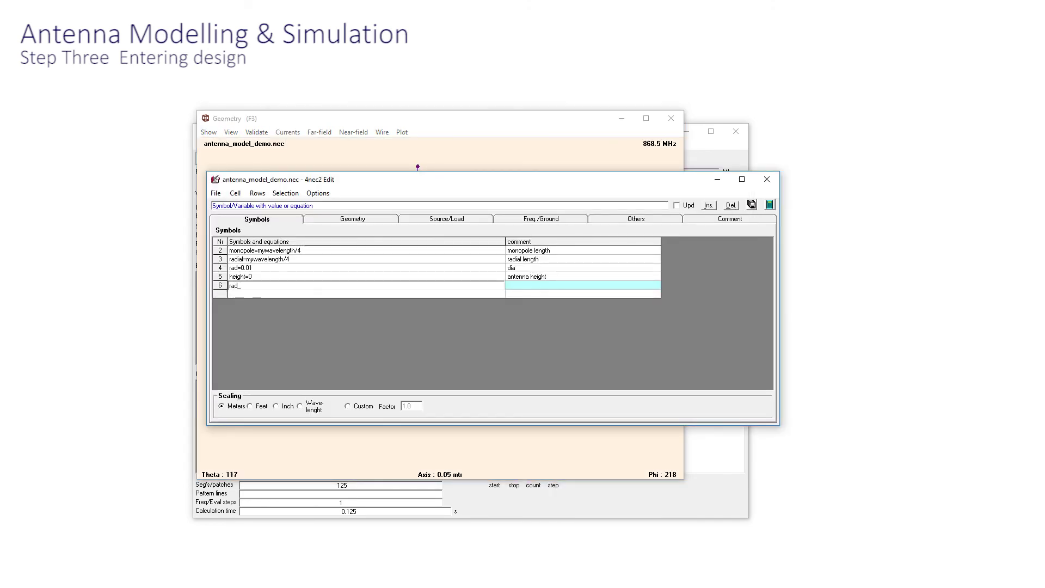
# - Add the symbol rad_ang=45 with the comment 'radial angle'
pyautogui.write('ang=')
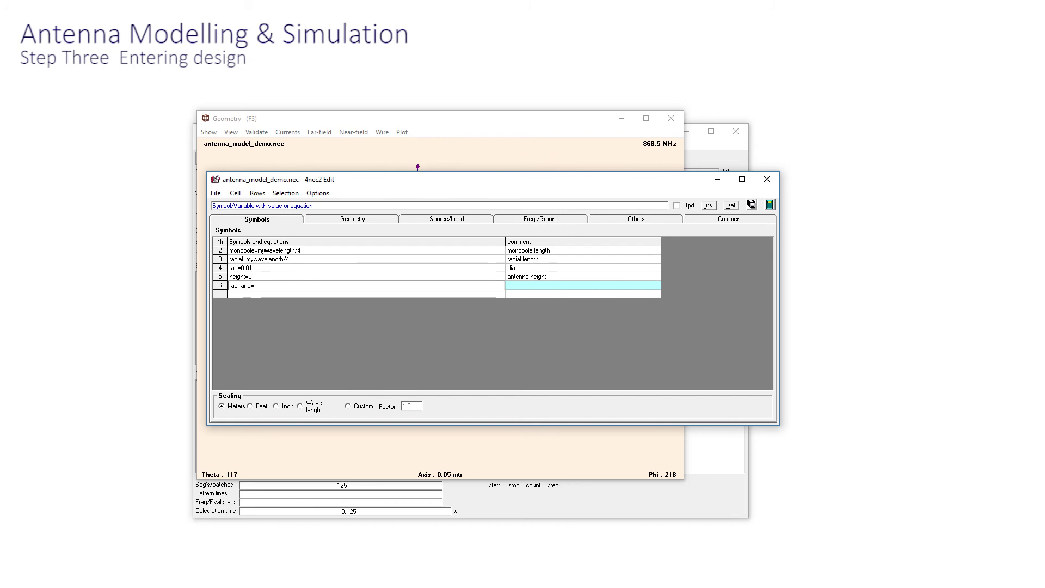
pyautogui.write('45')
pyautogui.press('Tab')
pyautogui.write('radi')
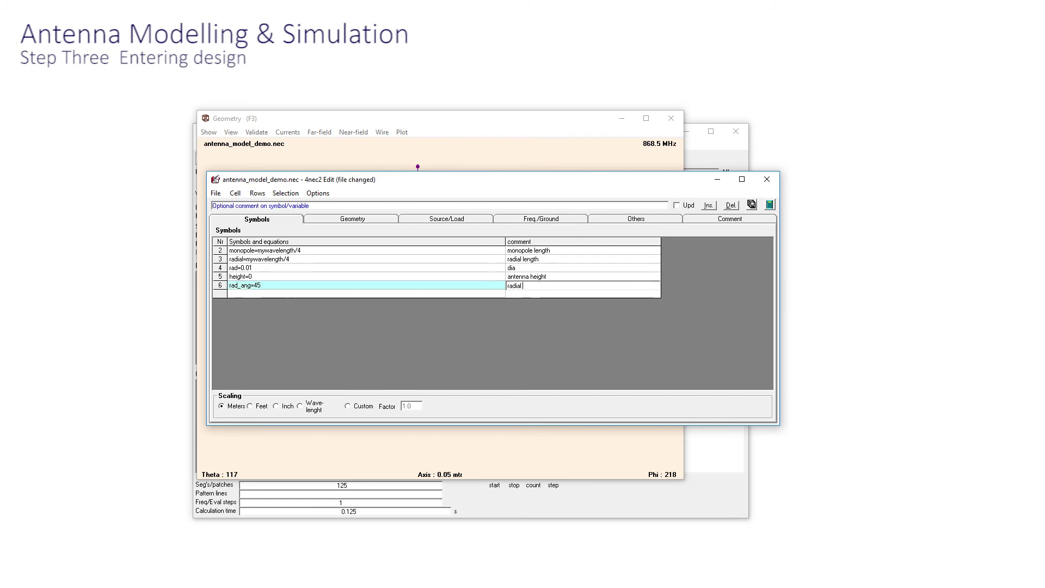
pyautogui.write('al angle')
pyautogui.press('Tab')
# - Add crd=cos(rad_ang) and srd=sin(rad_ang) with their comments, then return to the Geometry table
pyautogui.write('c')
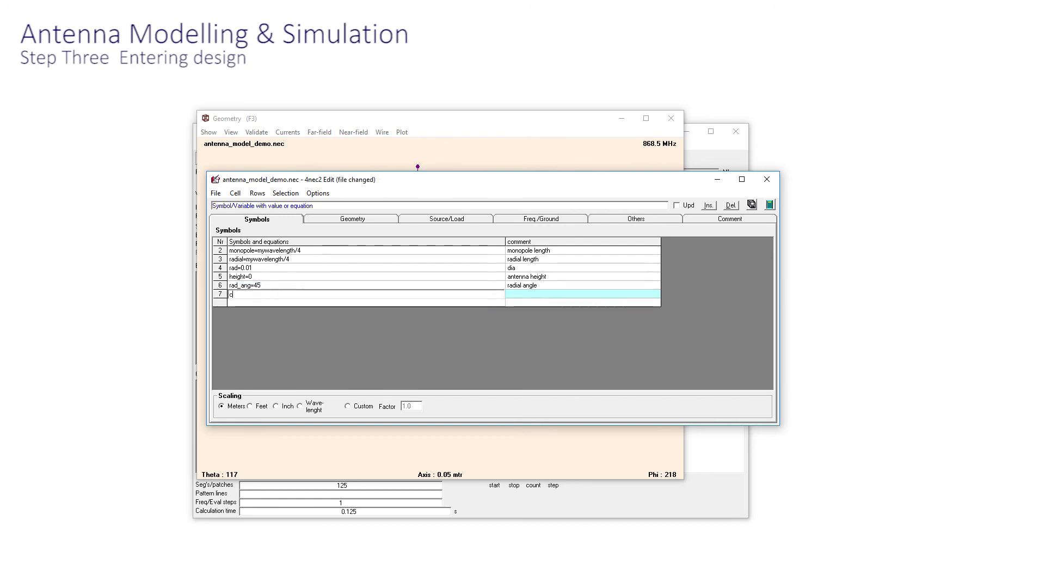
pyautogui.write('rd=cos(rad_ang)')
pyautogui.press('Tab')
pyautogui.write('cosine of angle')
pyautogui.press('Tab')
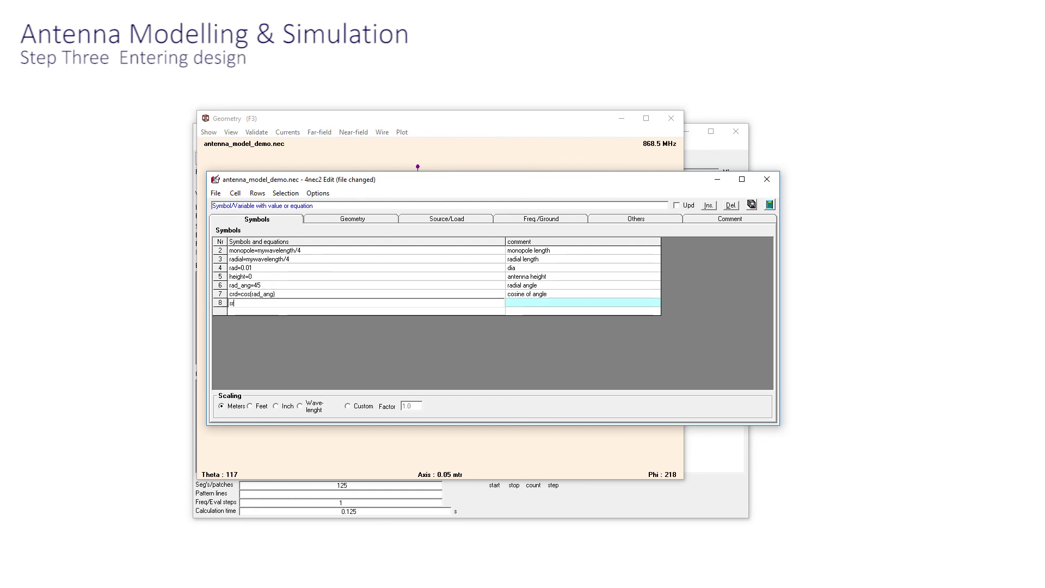
pyautogui.write('srd=sin(rad_ang')
pyautogui.click(514, 303)
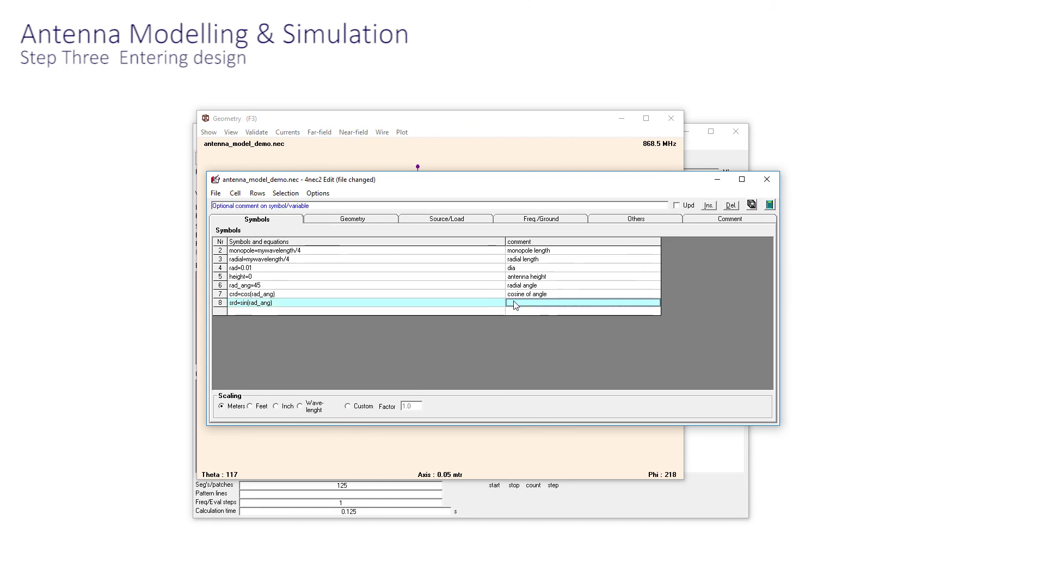
pyautogui.write('sine of rad_ang')
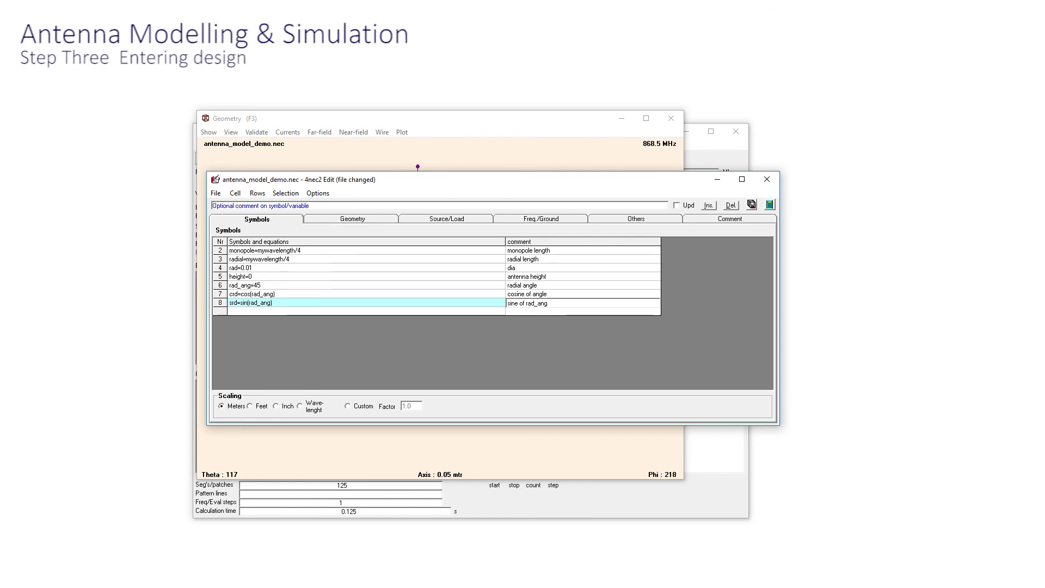
pyautogui.click(368, 220)
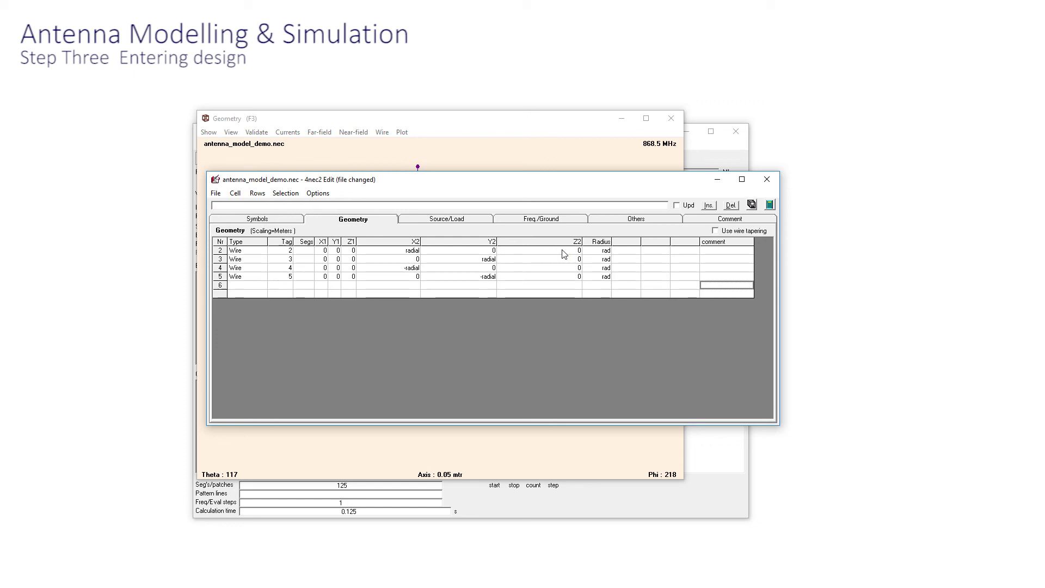
# - Set the radial ends to radial*crd and height -radial*srd, then save the model
pyautogui.click(219, 241)
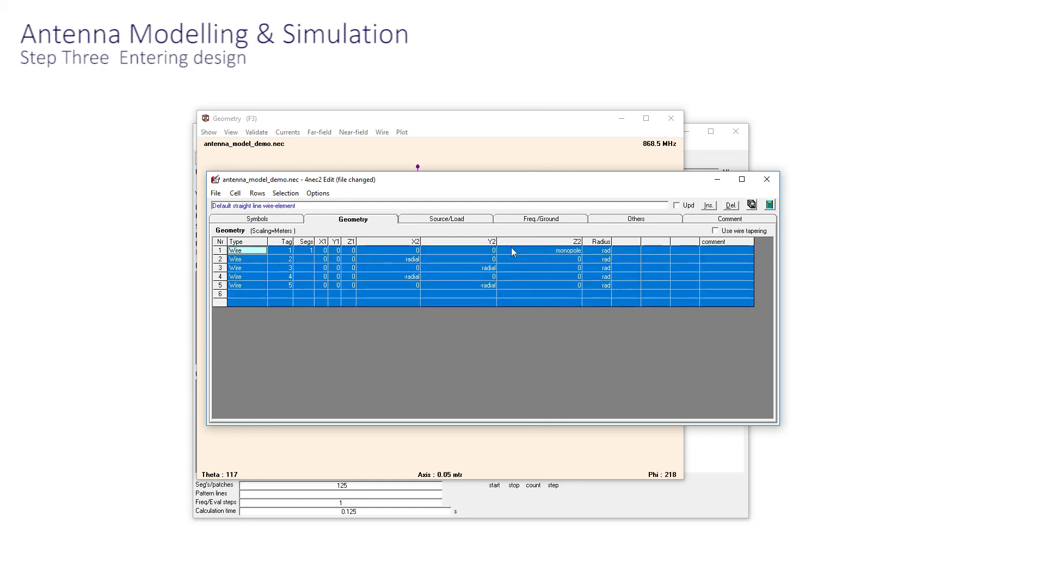
pyautogui.click(559, 259)
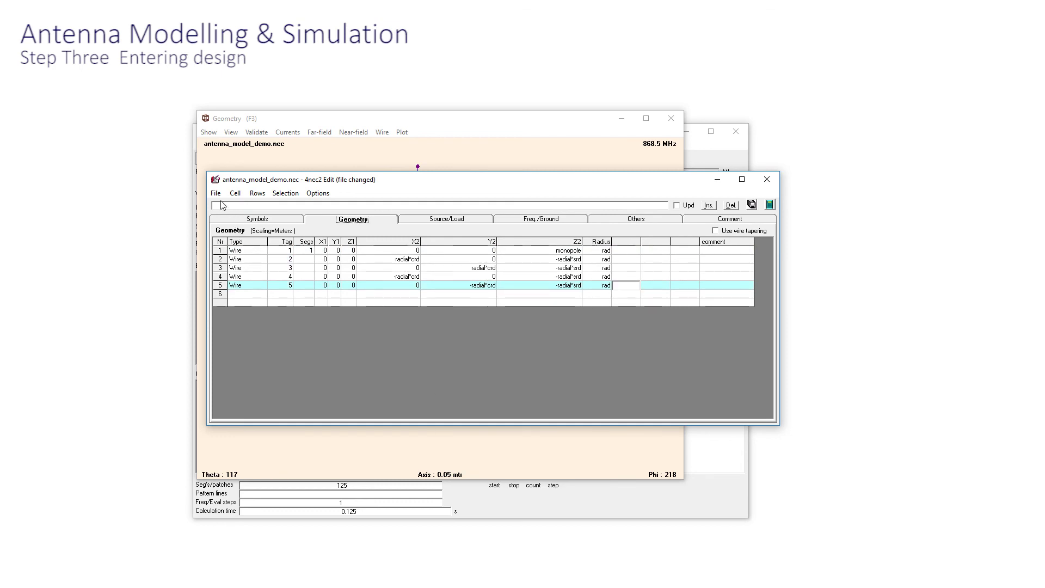
pyautogui.click(217, 193)
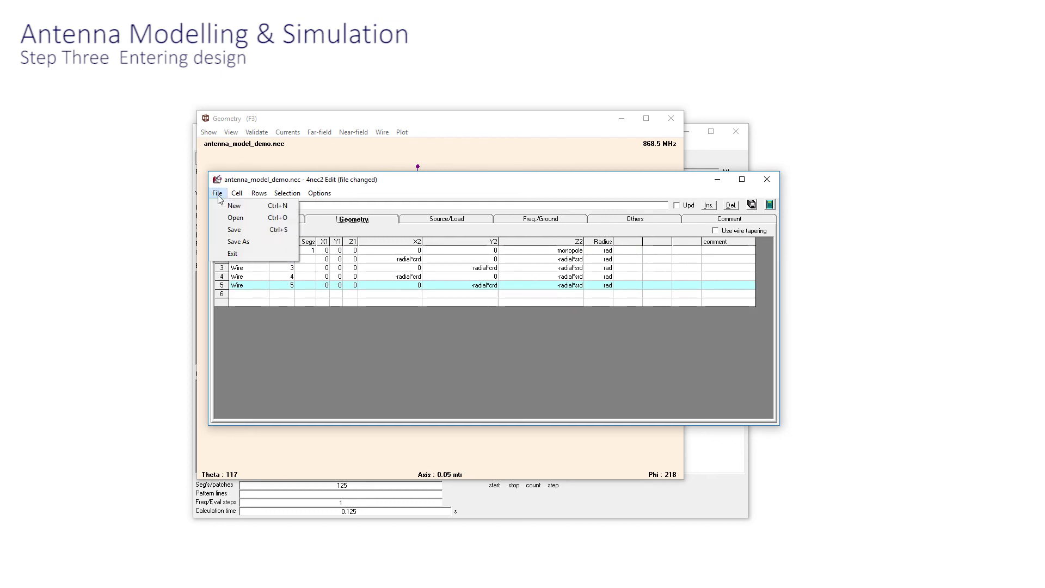
pyautogui.click(232, 229)
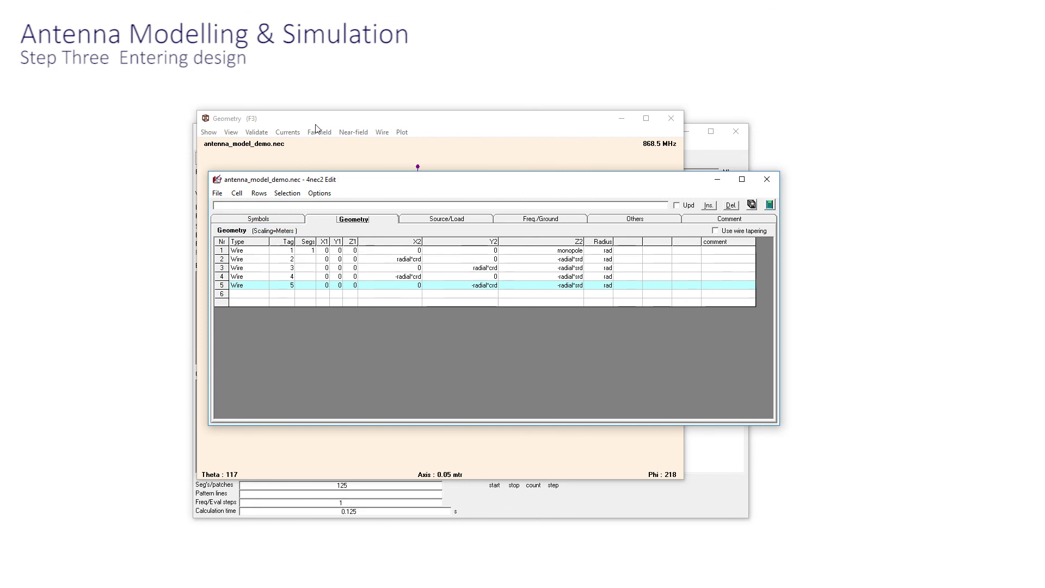
# - Inspect the 45° downward-sloping radials in the 3-D geometry view
pyautogui.click(313, 145)
pyautogui.click(324, 173)
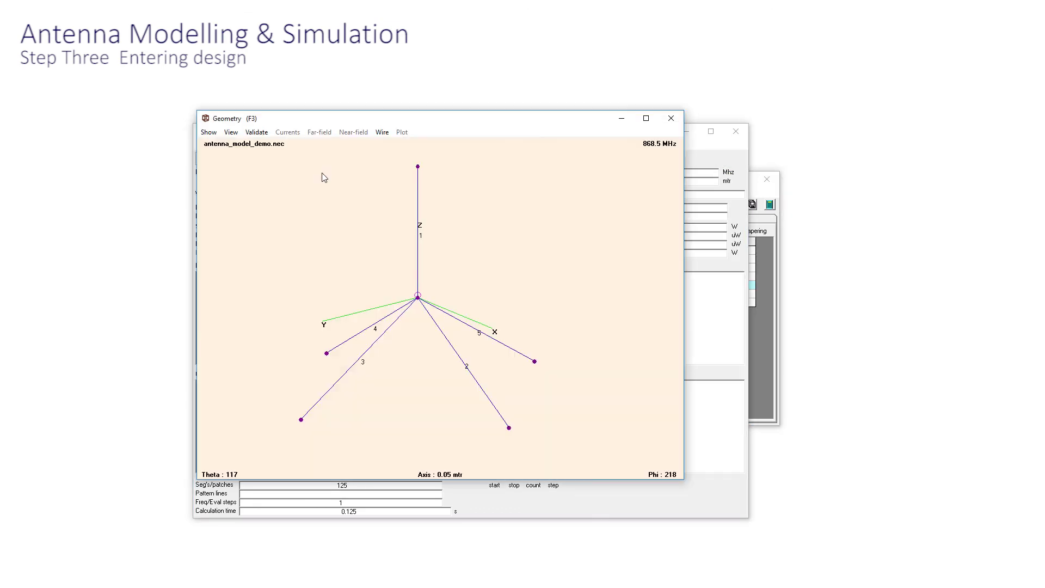
pyautogui.moveTo(436, 373); pyautogui.dragTo(457, 375)
pyautogui.press('F2')
# - Review the Freqs.txt list of 700–1000 MHz in 25 MHz steps, then close Notepad
pyautogui.click(254, 149)
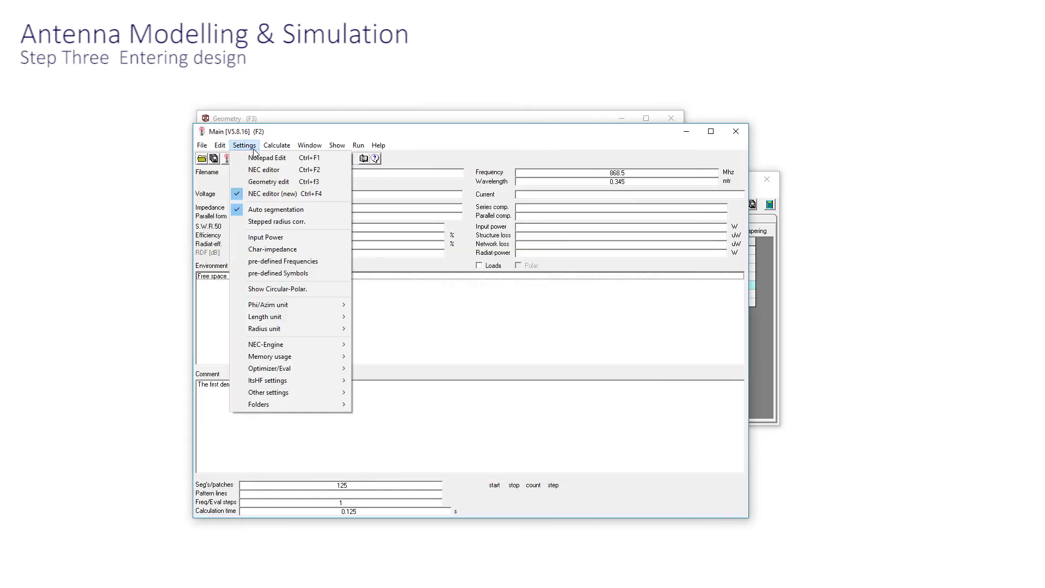
pyautogui.click(261, 263)
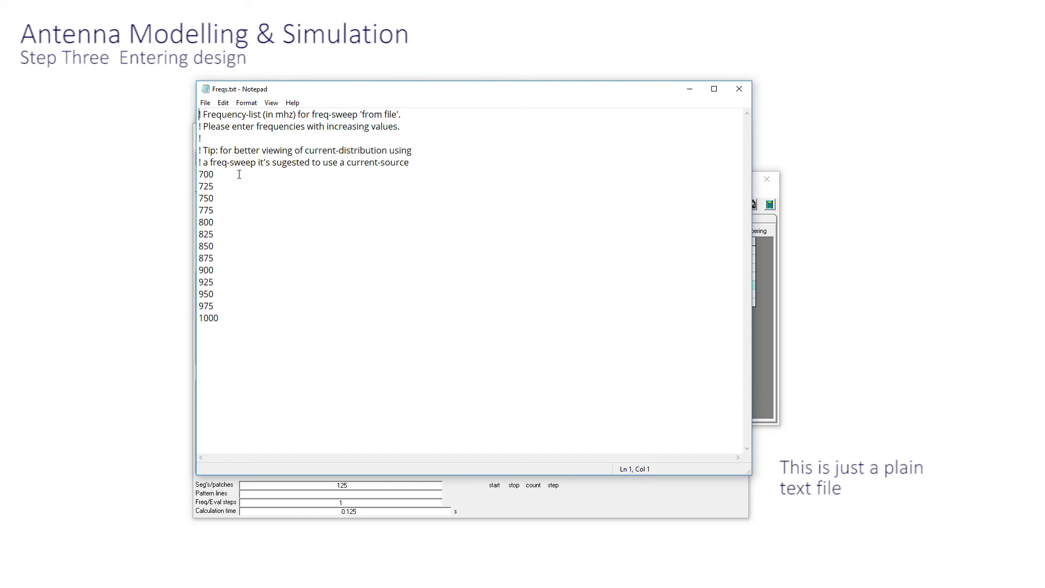
pyautogui.hotkey('alt', 'F4')
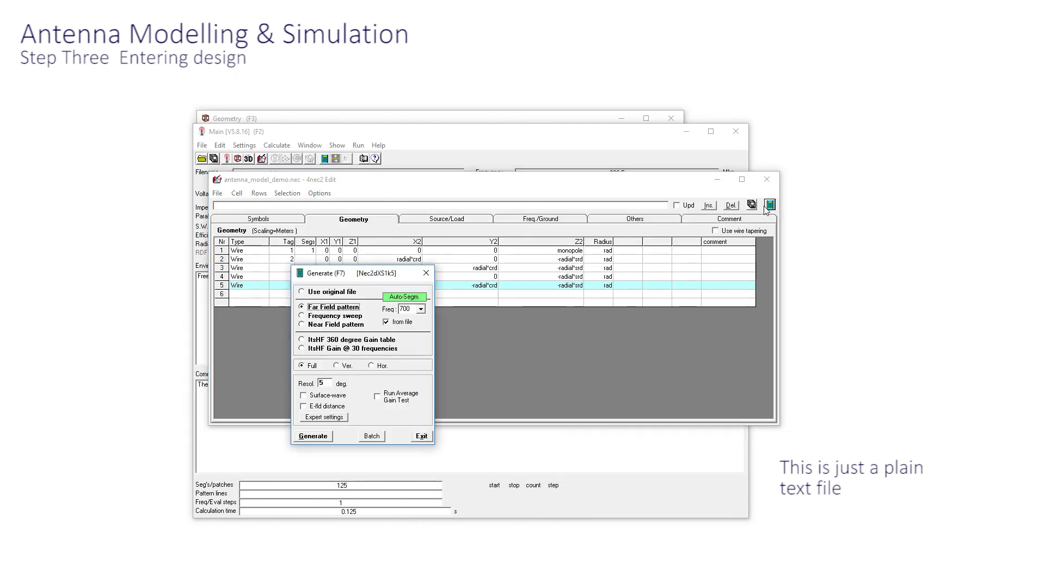
# - Run a 700–1000 MHz frequency sweep from the file list, then reopen the model editor
pyautogui.click(302, 316)
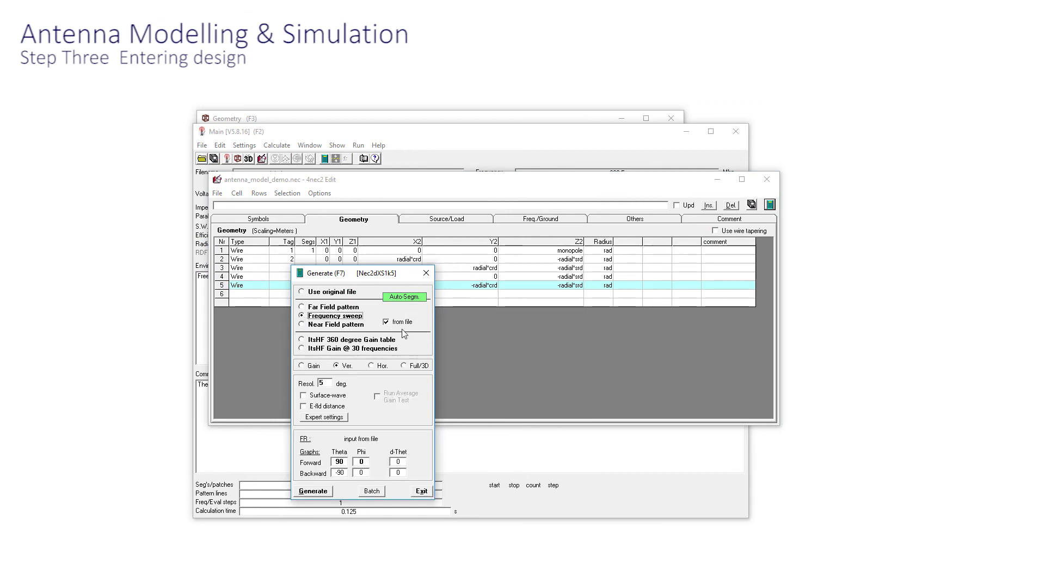
pyautogui.press('Return')
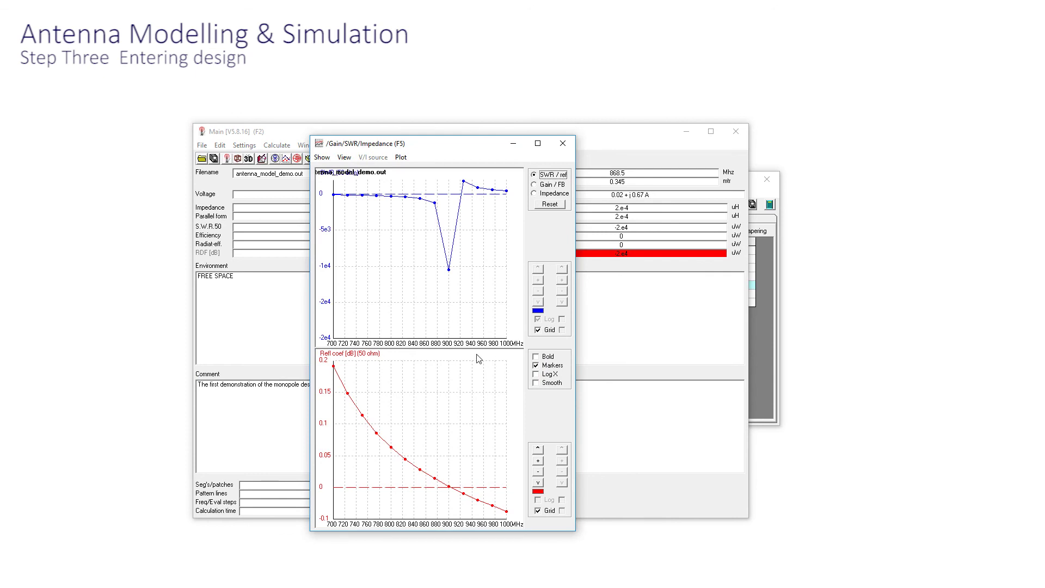
pyautogui.hotkey('ctrl', 'e')
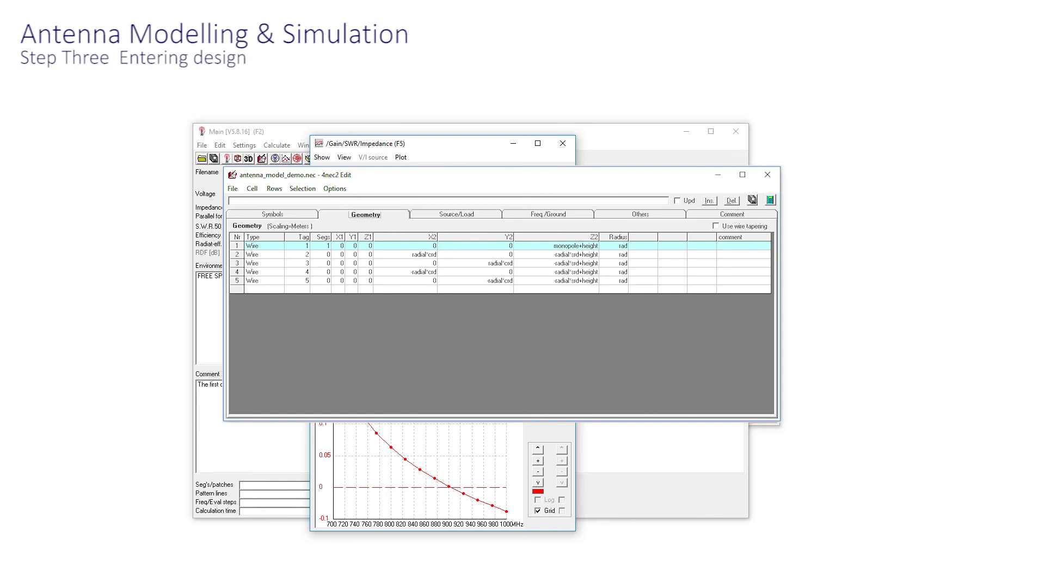
# - Insert a velocity factor symbol velf=0.95 after the wavelength symbol
pyautogui.click(401, 158)
pyautogui.press('Escape')
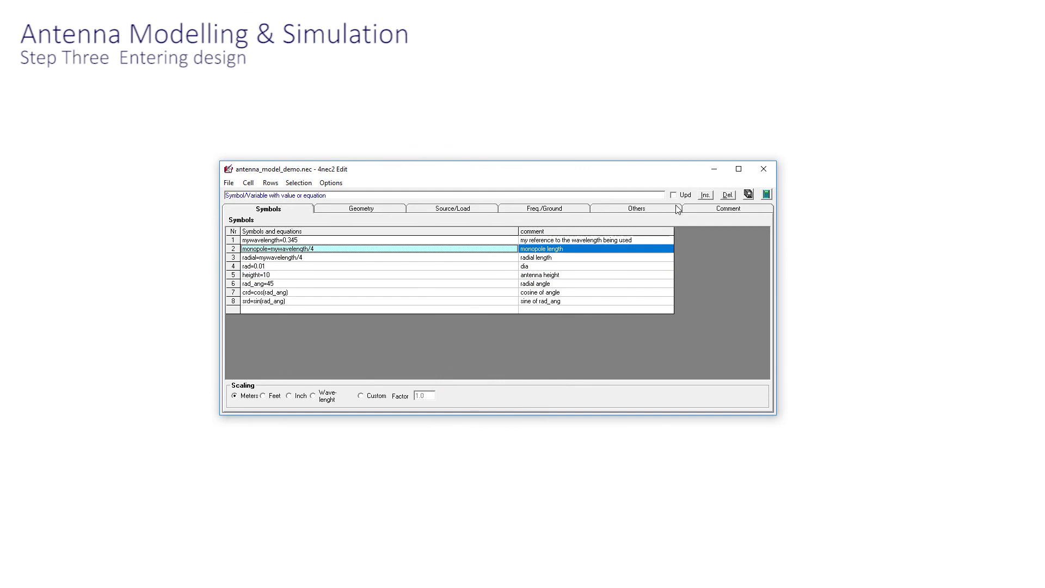
pyautogui.click(705, 195)
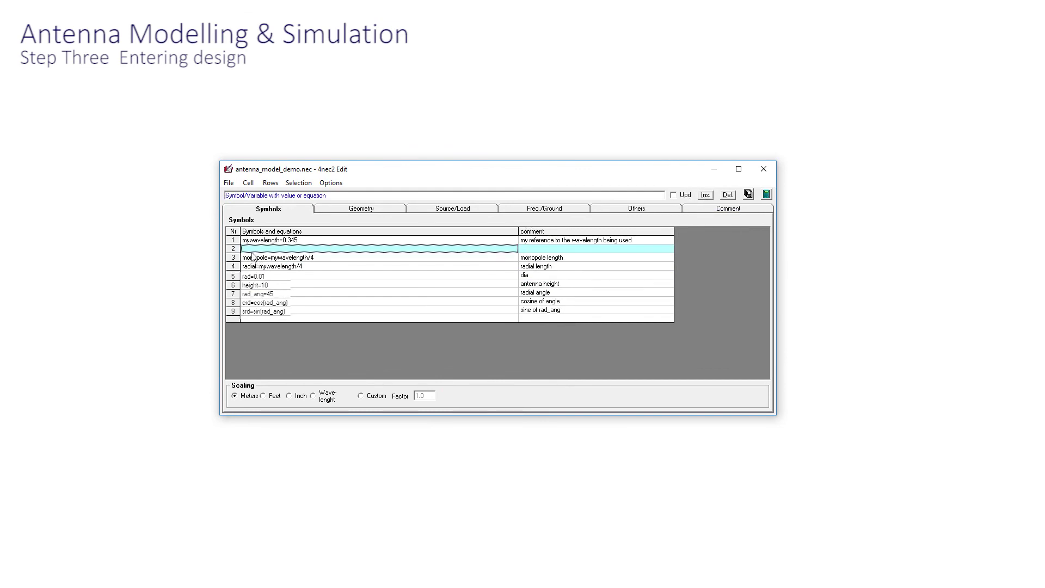
pyautogui.click(251, 250)
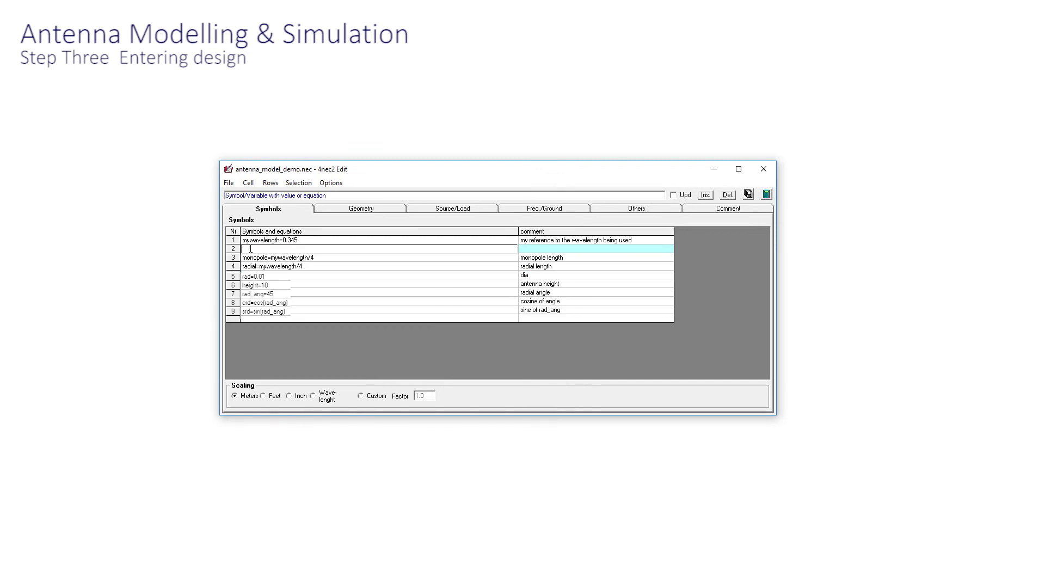
pyautogui.write('velf=0.95')
# - Scale monopole to mywavelength*0.25*velf and radial to mywavelength*0.28*velf, then save
pyautogui.click(325, 258)
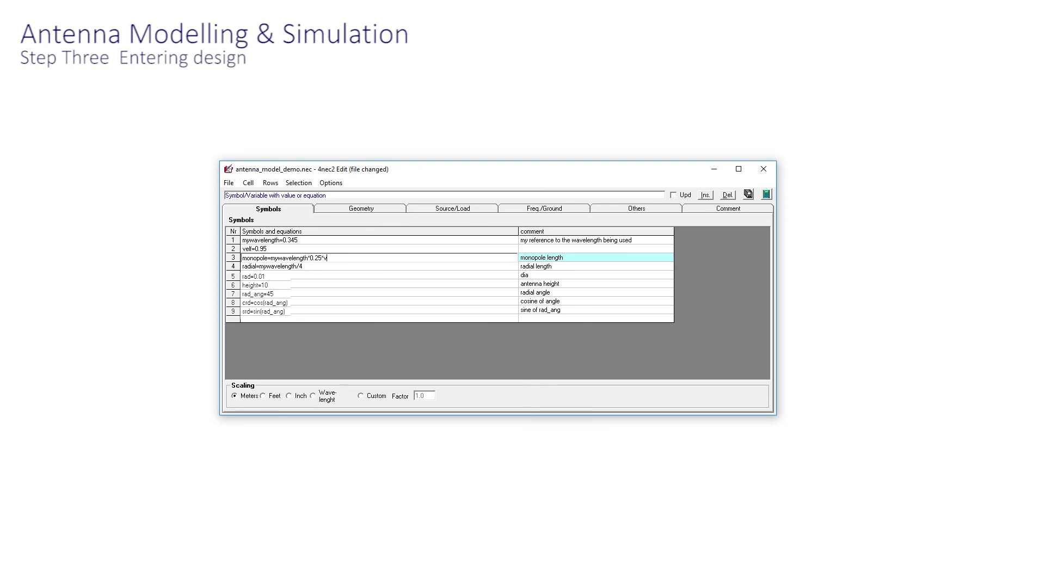
pyautogui.click(307, 267)
pyautogui.press('BackSpace')
pyautogui.press('BackSpace')
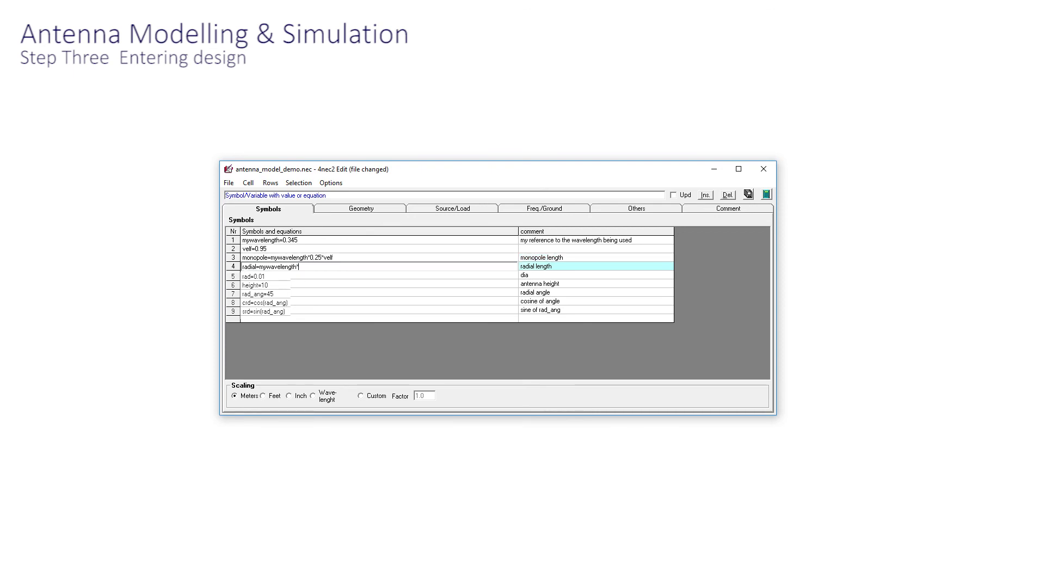
pyautogui.write('*0.28')
pyautogui.write('*velf')
pyautogui.click(766, 195)
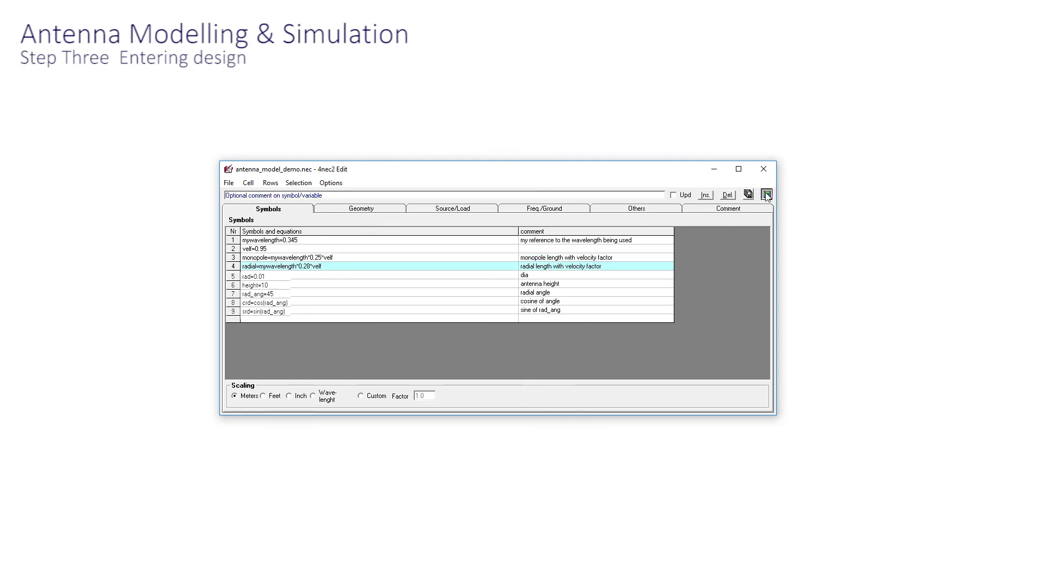